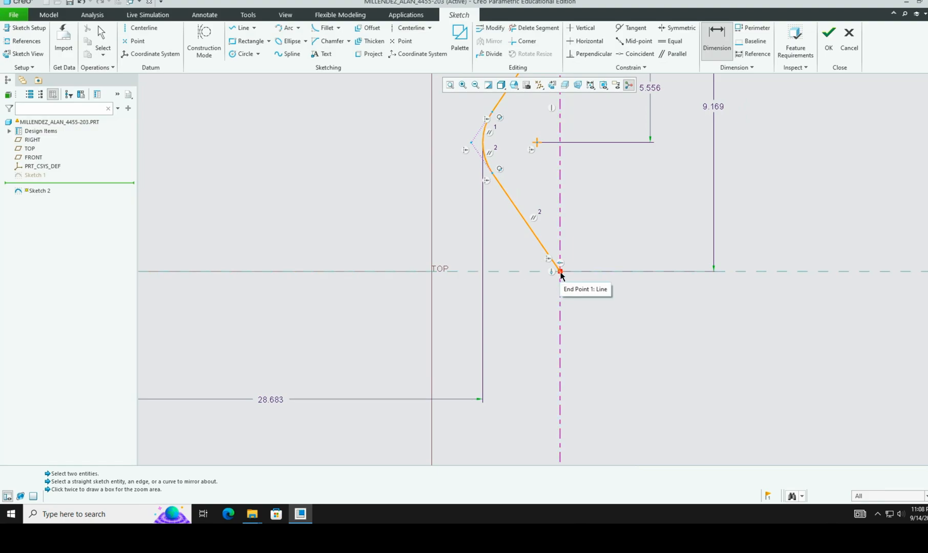
Step: Pick the slanted line, then the arc above it, creating a conflicting 3.613 dimension
click(560, 273)
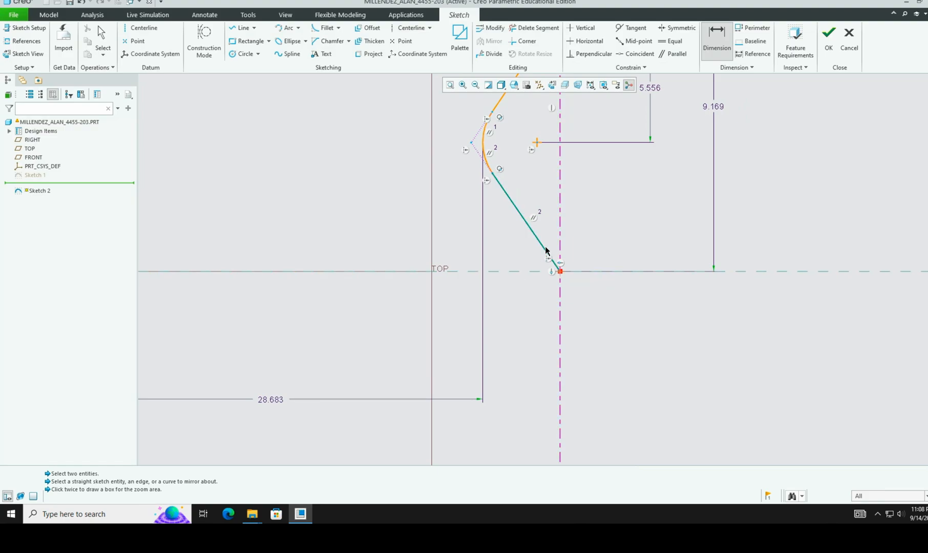
click(483, 145)
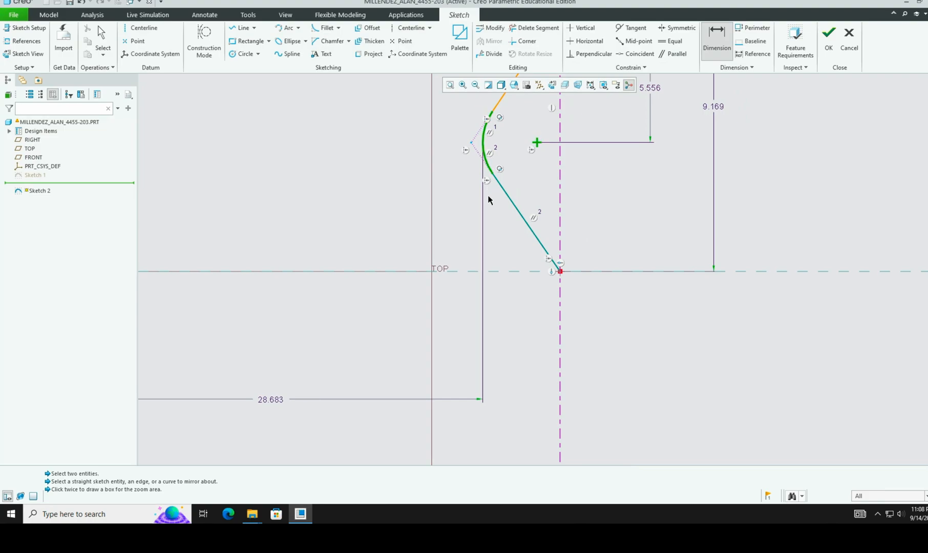
Step: Undo the conflicting 3.613 dimension and dimension the centerline to the arc at 2.163
middle_click(510, 253)
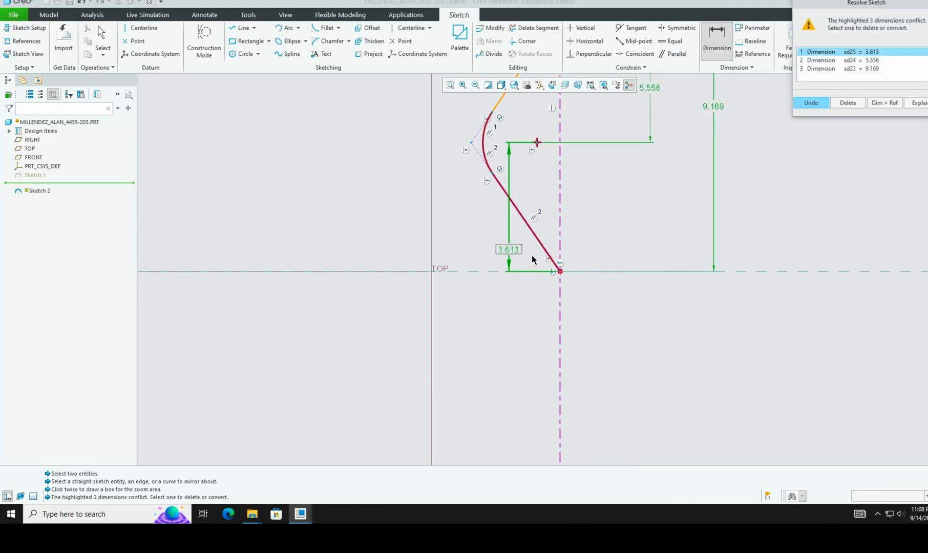
click(810, 103)
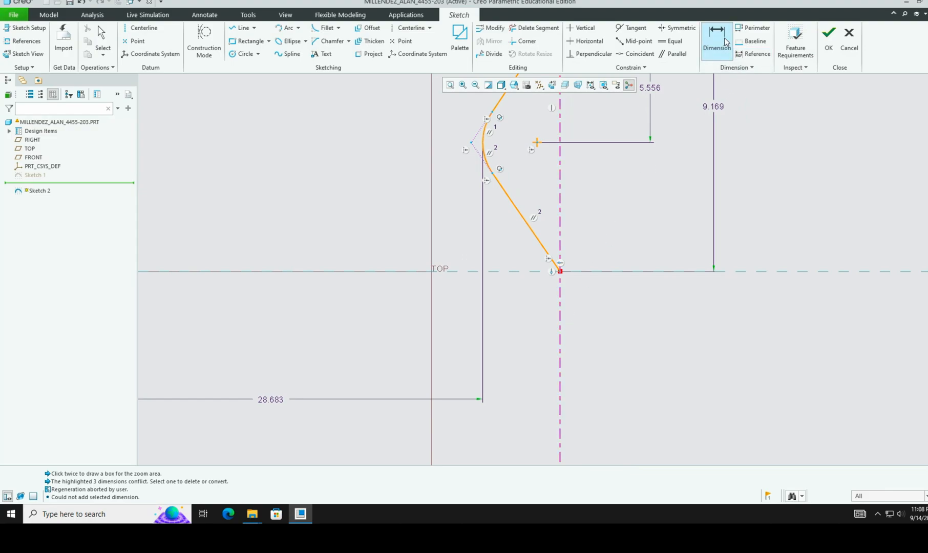
click(561, 353)
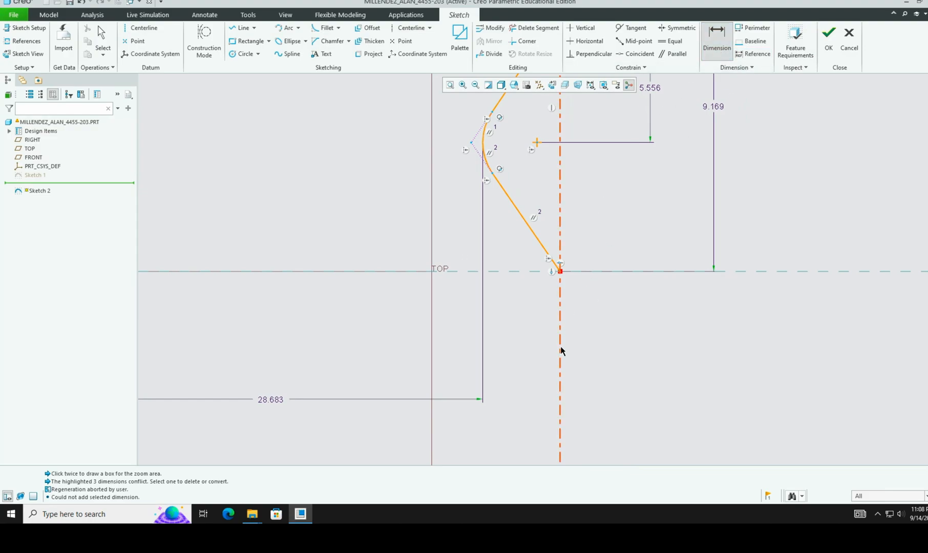
click(483, 145)
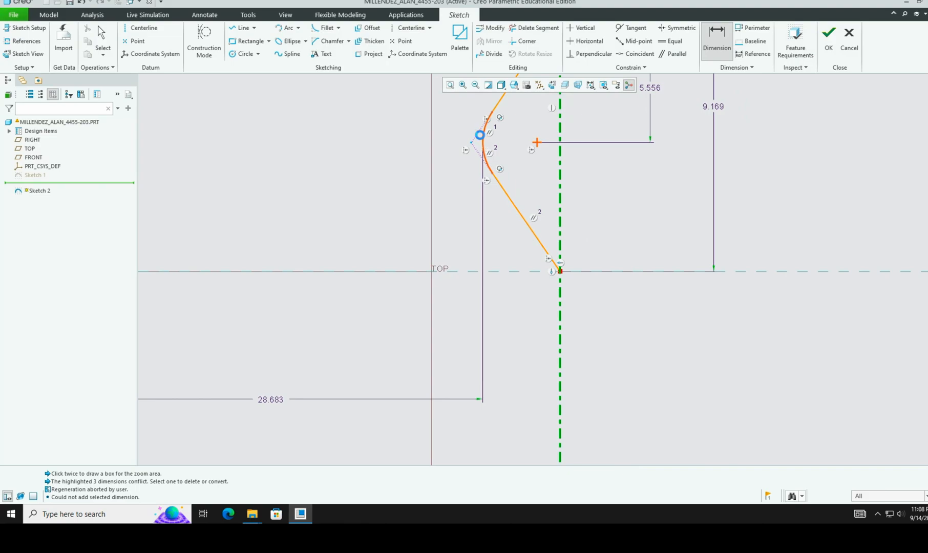
middle_click(518, 398)
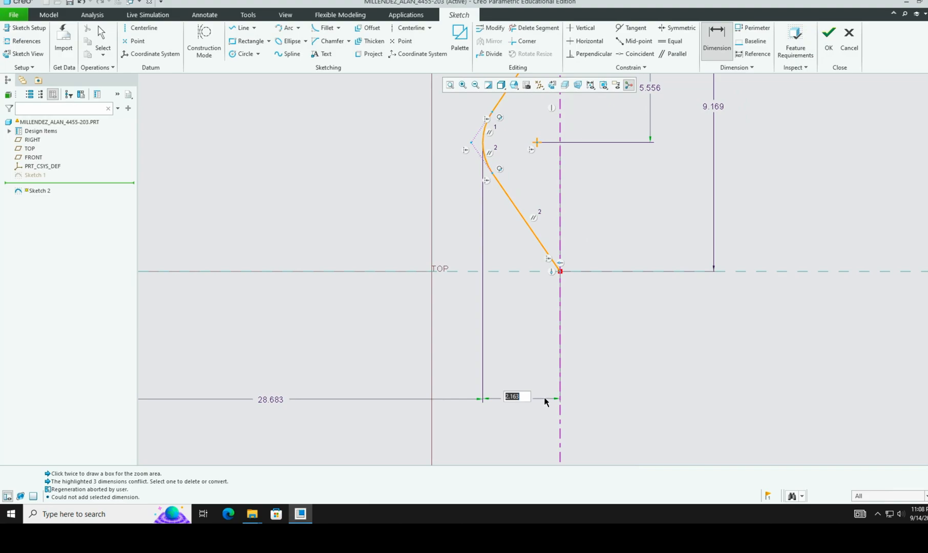
key(Return)
Step: Refit the view and add radius dimensions R 0.886 (upper-right arc) and R 1.519 (lower-right arc)
click(450, 85)
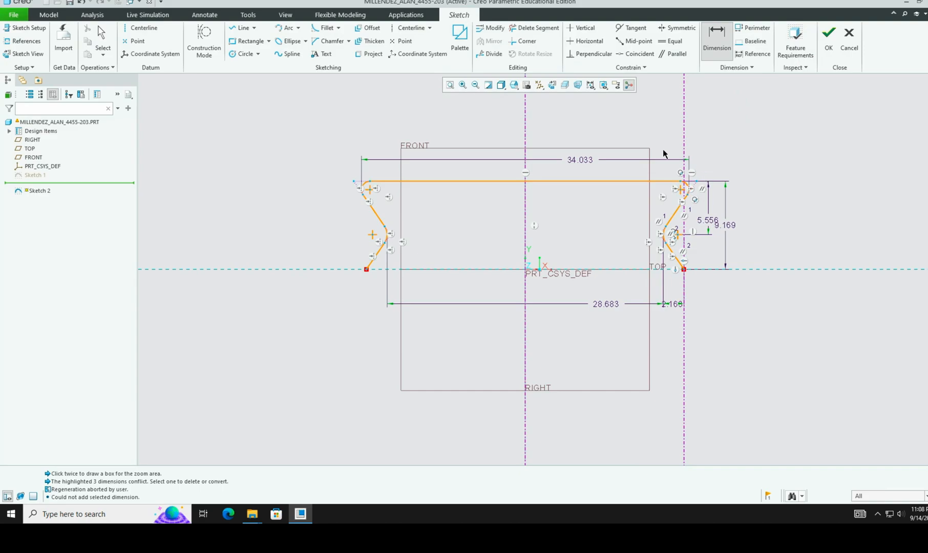
scroll(689, 216, down, 1)
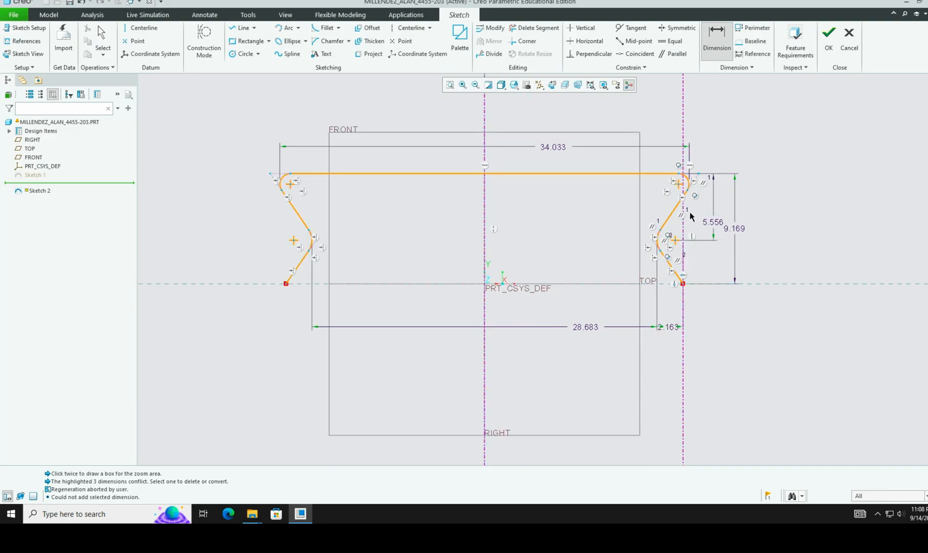
scroll(689, 216, down, 1)
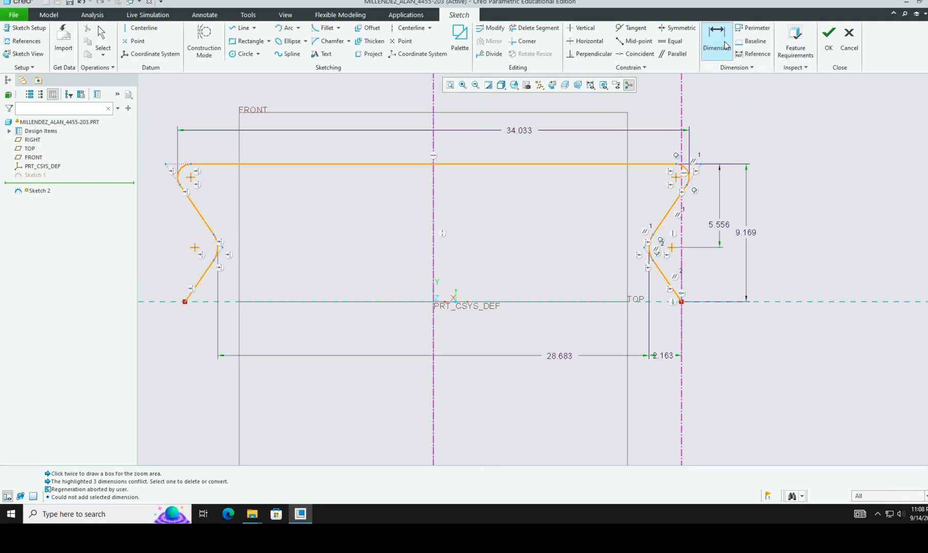
click(685, 171)
middle_click(715, 145)
key(Return)
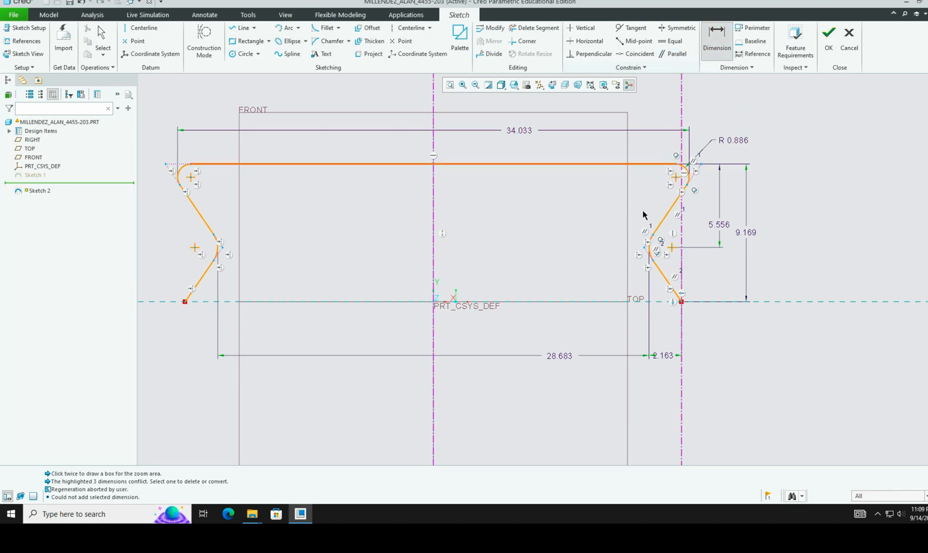
click(650, 249)
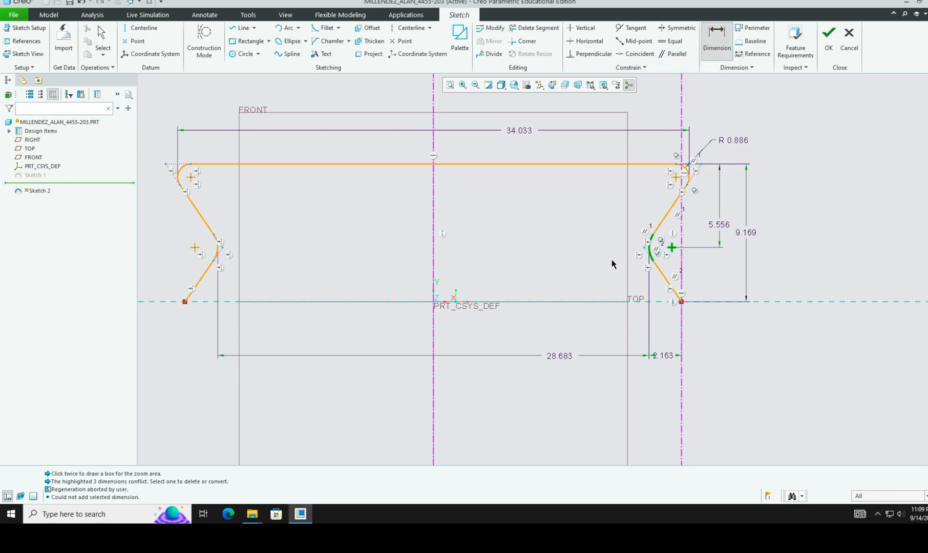
middle_click(607, 259)
key(Return)
Step: Box-select the whole sketch and open Modify Dimensions for the 34.033, 28.683 and 9.169 values
click(103, 38)
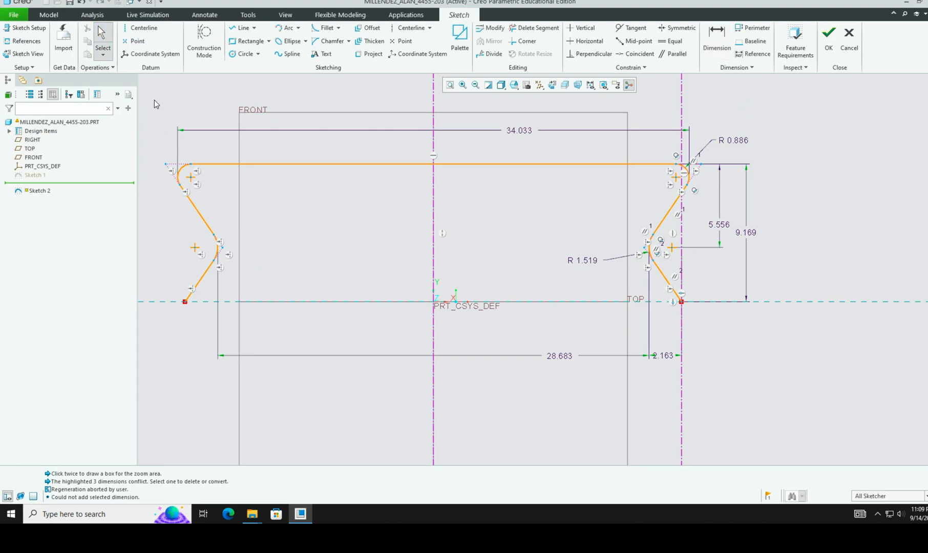
mouse_move(182, 126)
mouse_down()
mouse_move(509, 282)
mouse_move(813, 395)
mouse_up()
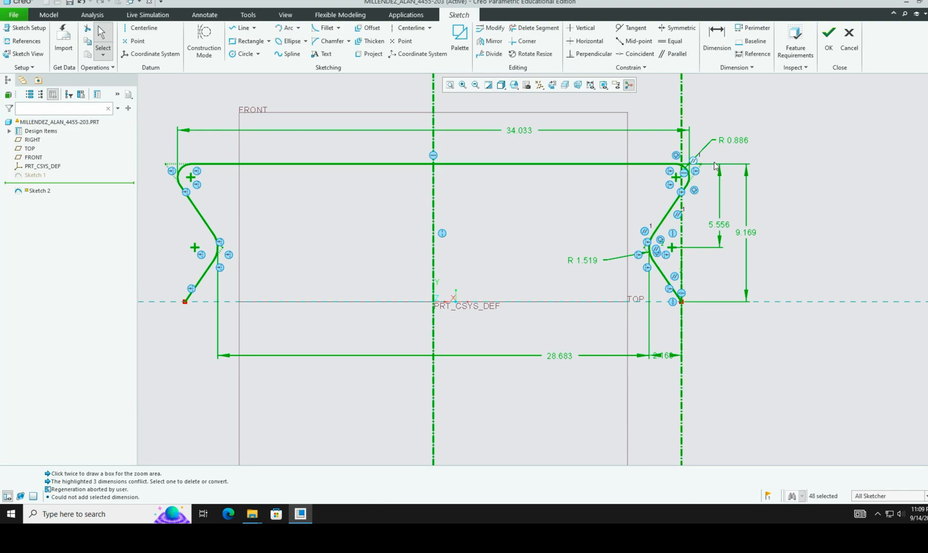
click(490, 28)
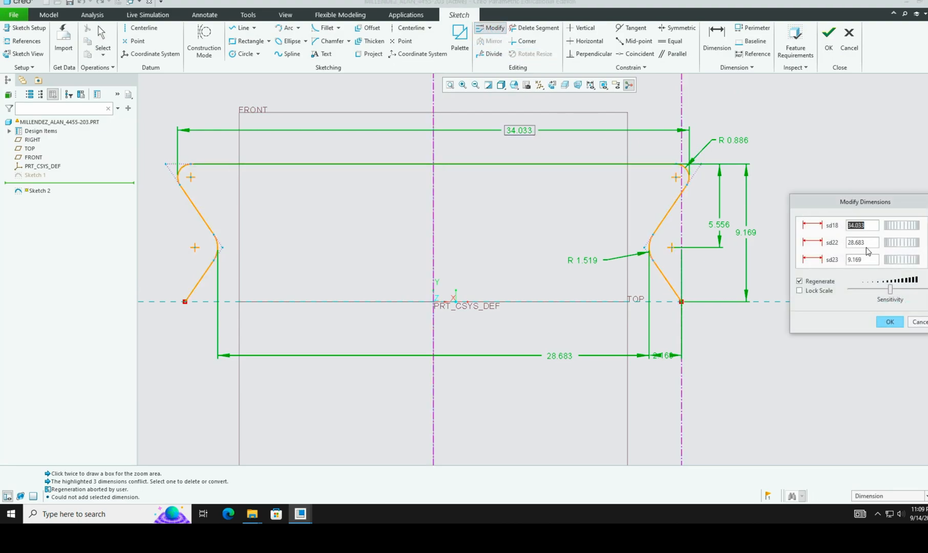
key(ctrl+Right)
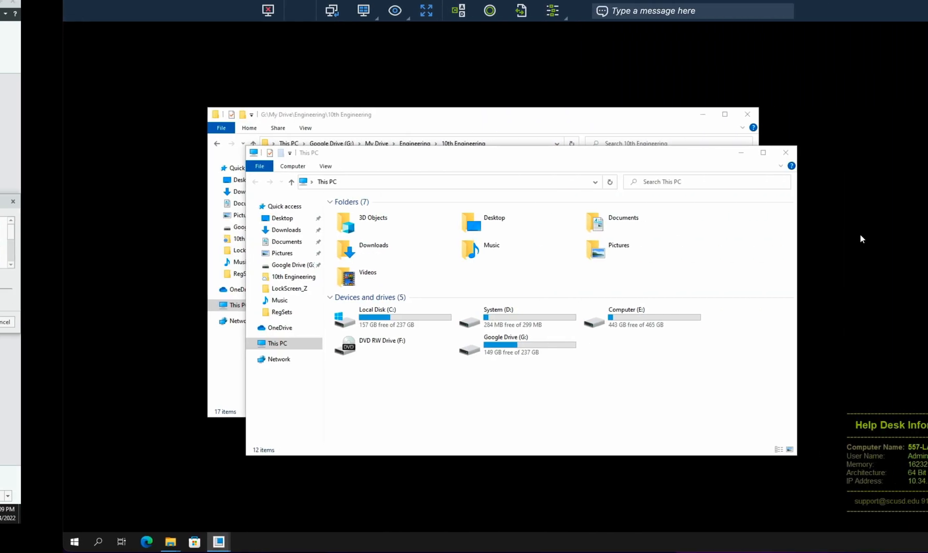
key(ctrl+Right)
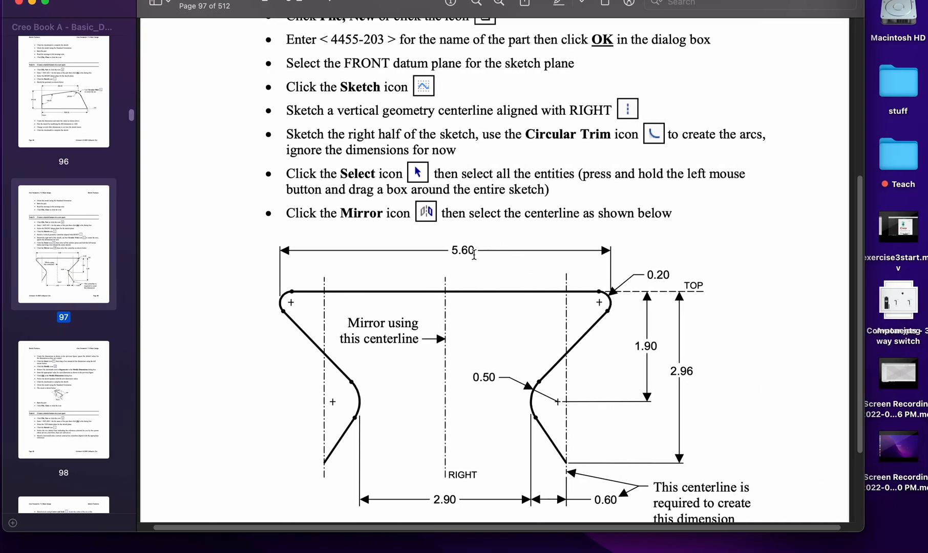
key(ctrl+Left)
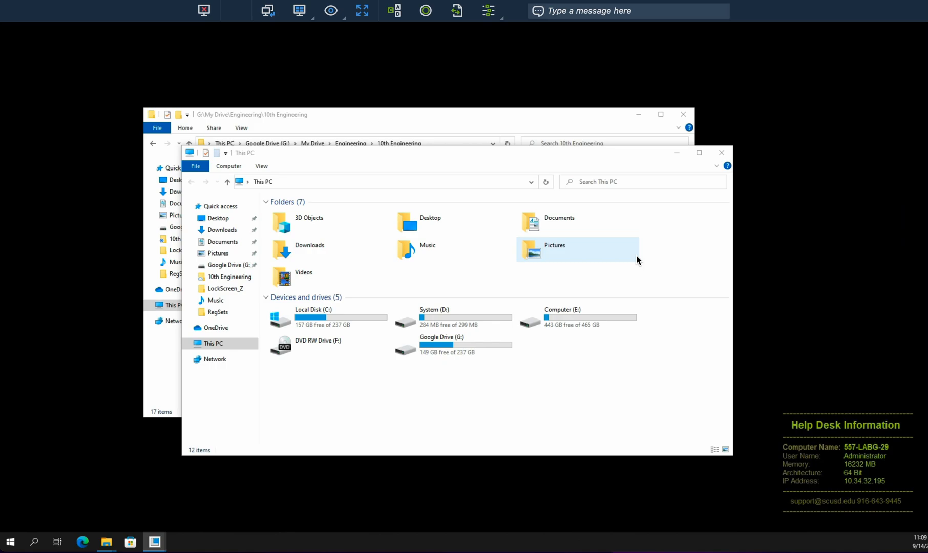
key(ctrl+Up)
mouse_move(542, 4)
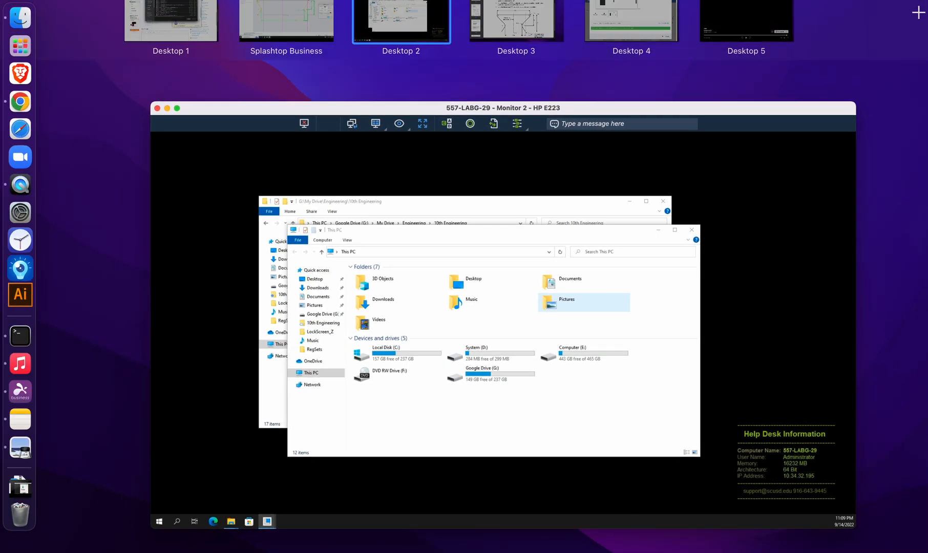
drag(499, 12, 464, 18)
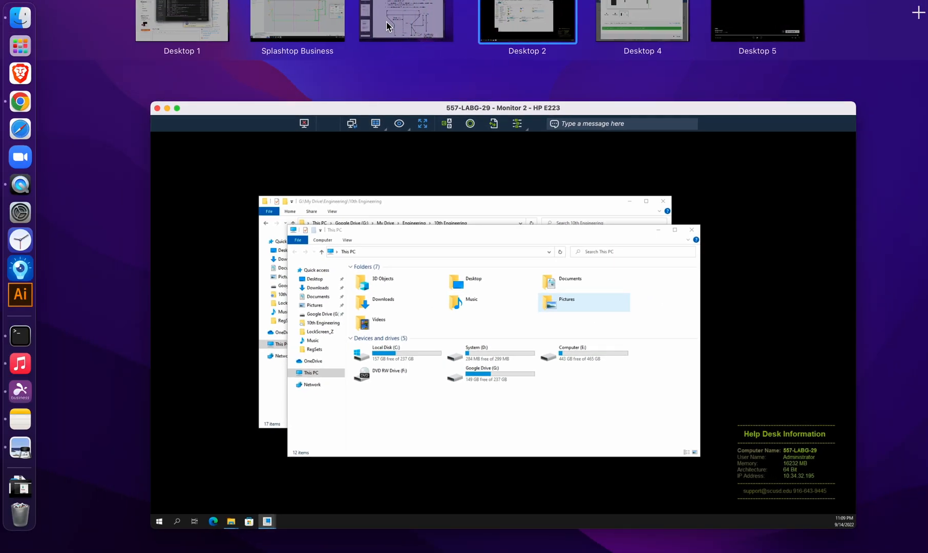
click(388, 24)
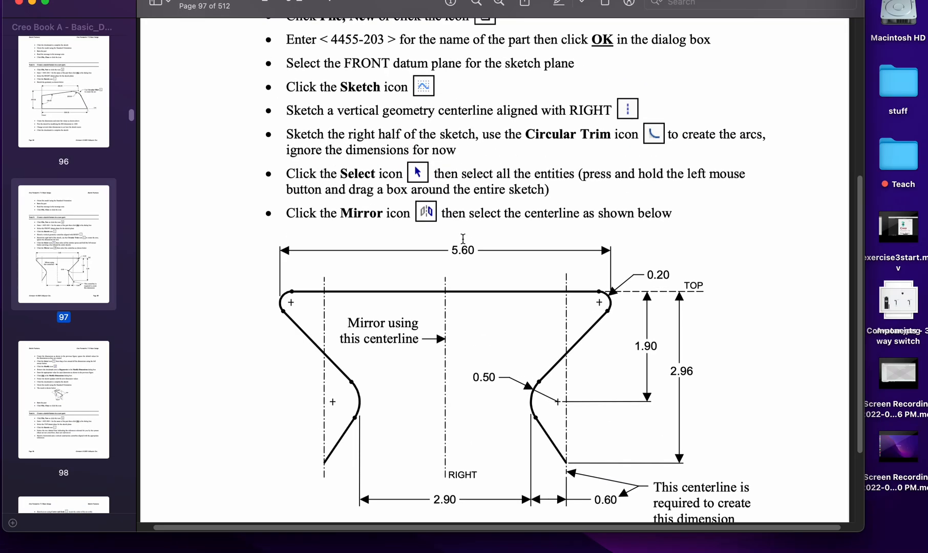
key(ctrl+Left)
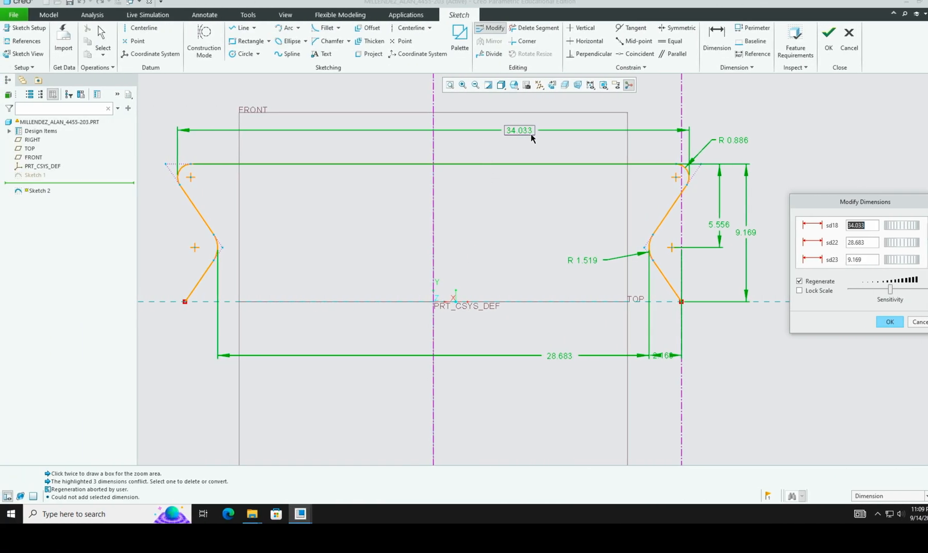
Step: Enter 5.6, change the 28.683 dimension to 2.90, and uncheck Regenerate
text(5.6)
click(860, 244)
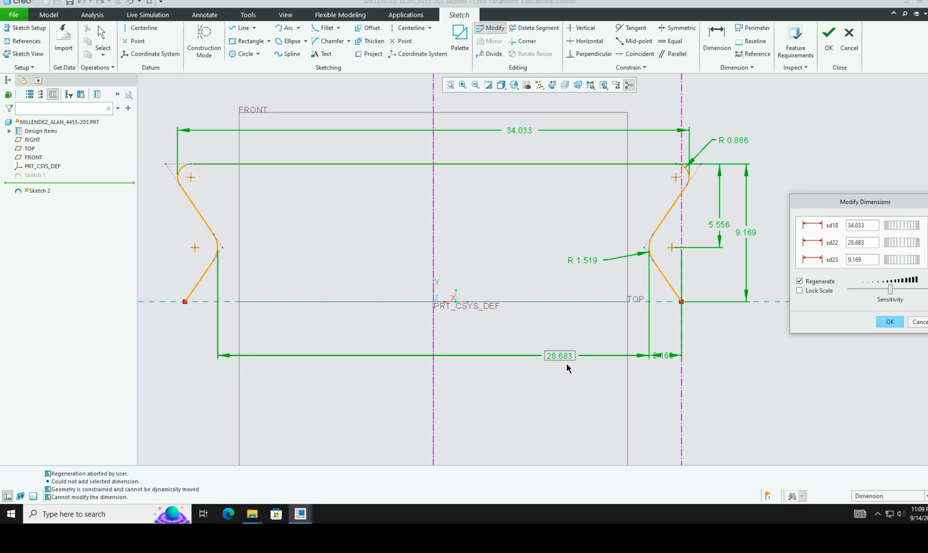
key(ctrl+Right)
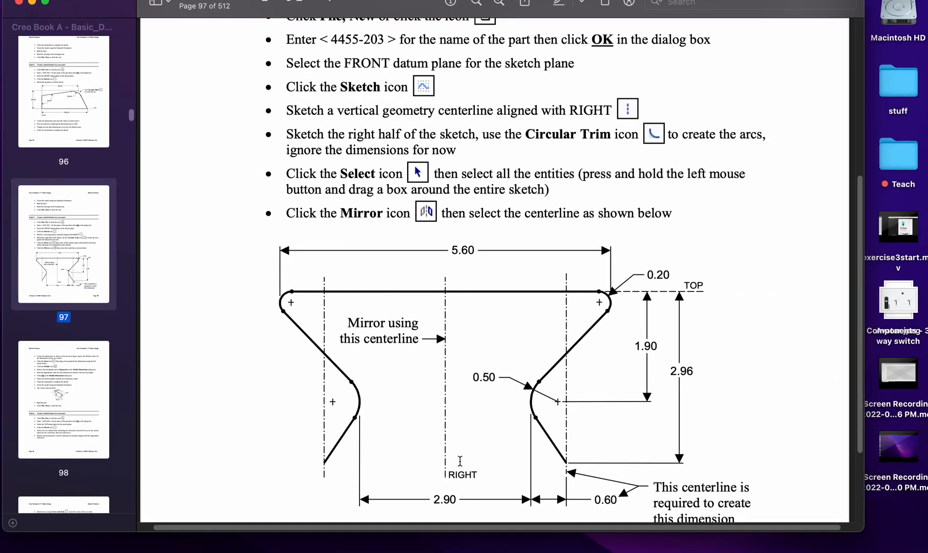
key(ctrl+Left)
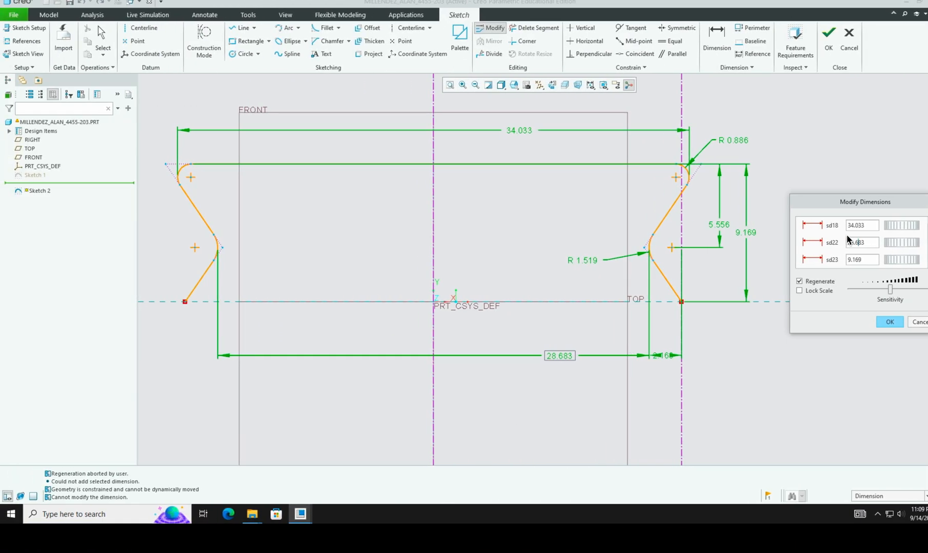
double_click(860, 244)
text(2.90)
click(799, 282)
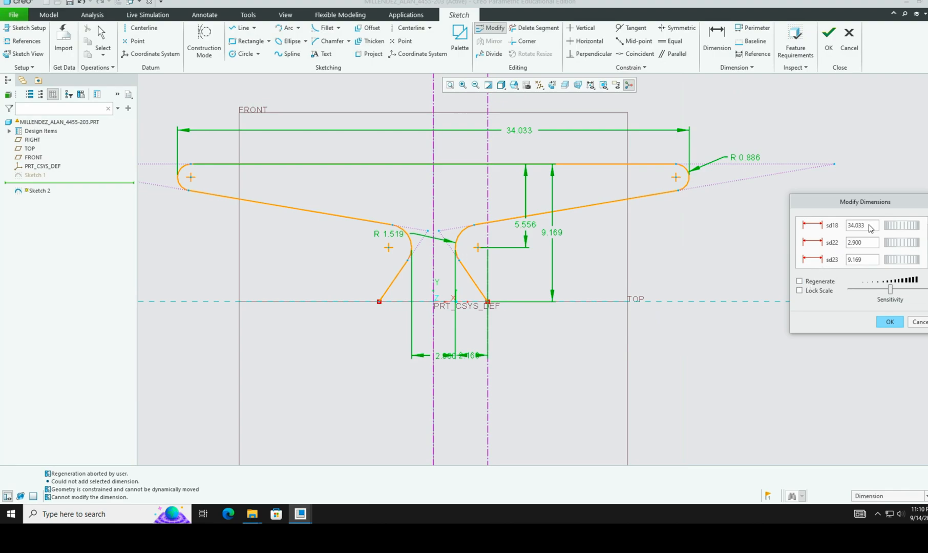
key(ctrl+Right)
key(ctrl+Left)
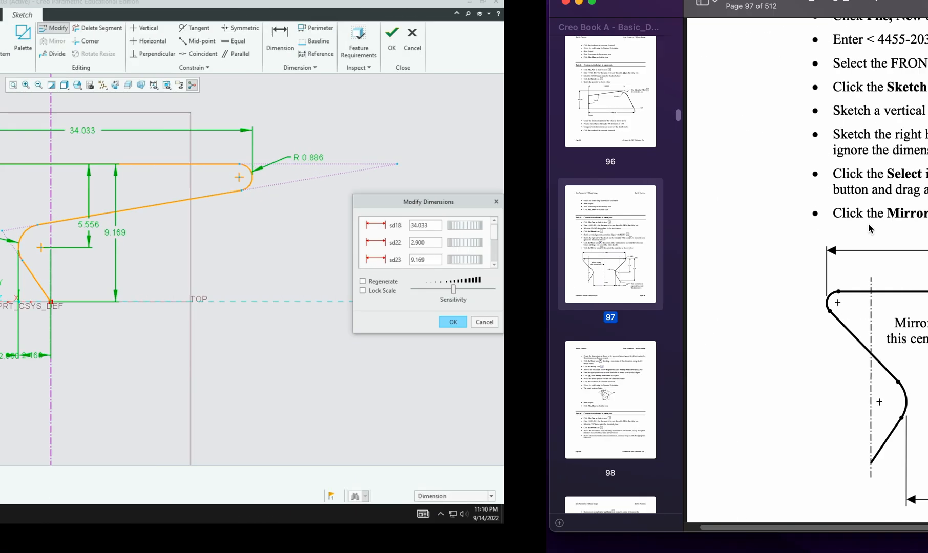
Step: Change the 34.033 overall width to 5.600, checking the textbook drawing
click(868, 226)
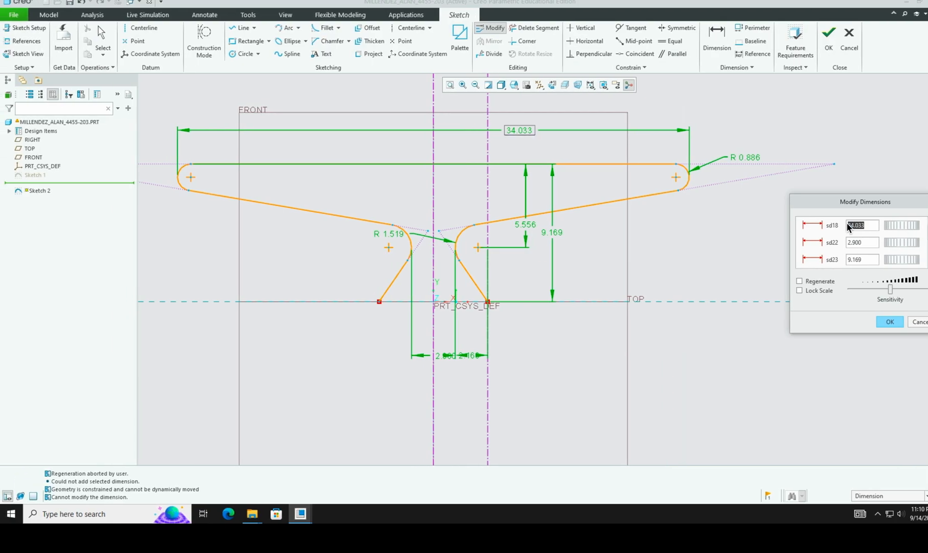
text(5.6)
key(ctrl+Right)
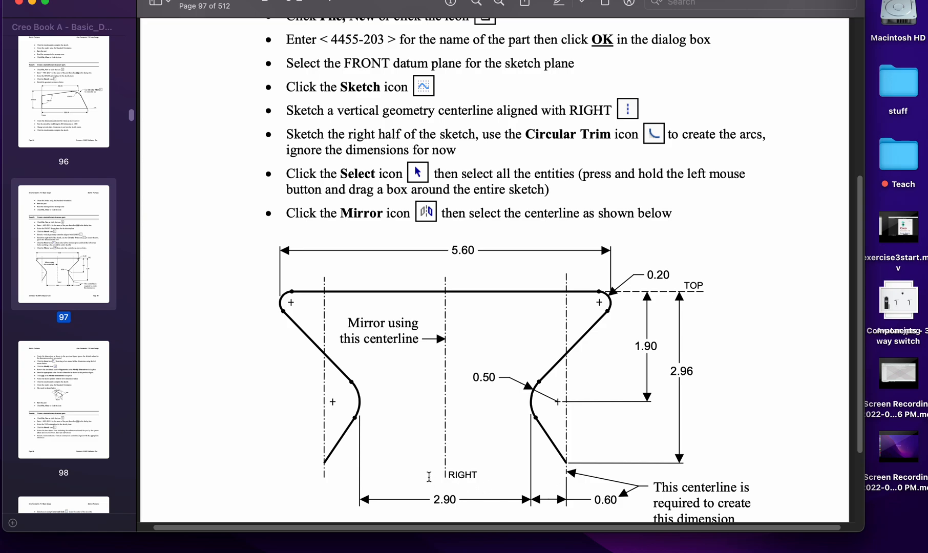
key(ctrl+Left)
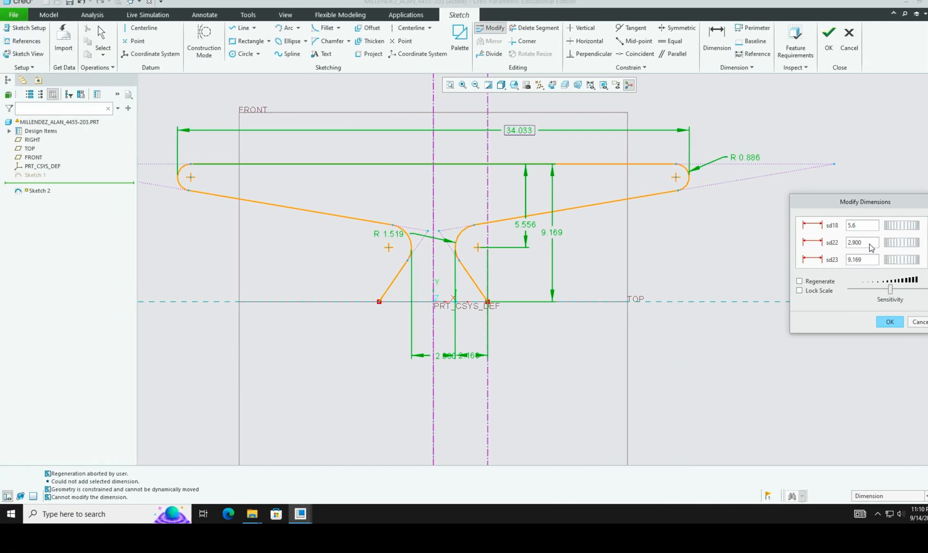
click(863, 244)
key(ctrl+Right)
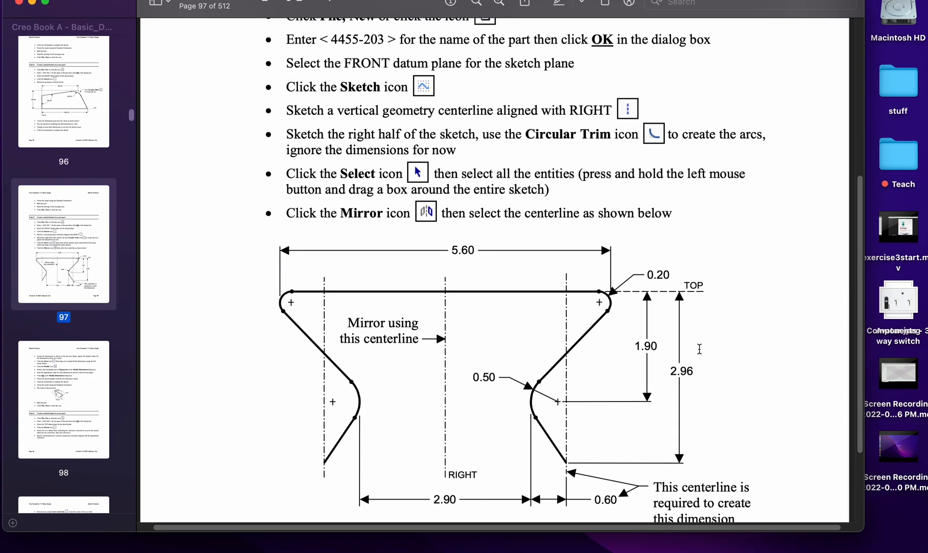
key(ctrl+Left)
Step: Replace the 9.169 height with 2.96 in the sd23 field
click(860, 260)
double_click(859, 260)
text(2)
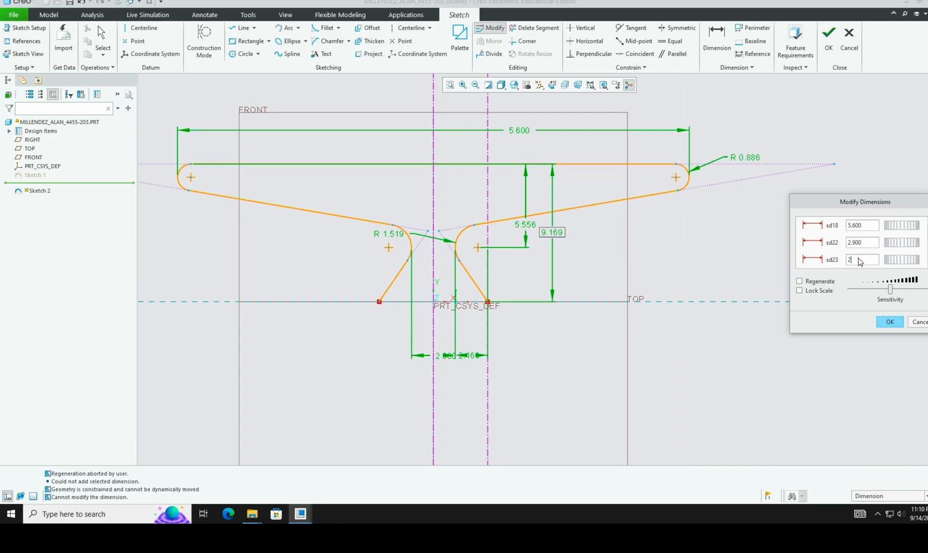
text(.96)
drag(898, 203, 861, 205)
click(893, 246)
click(895, 264)
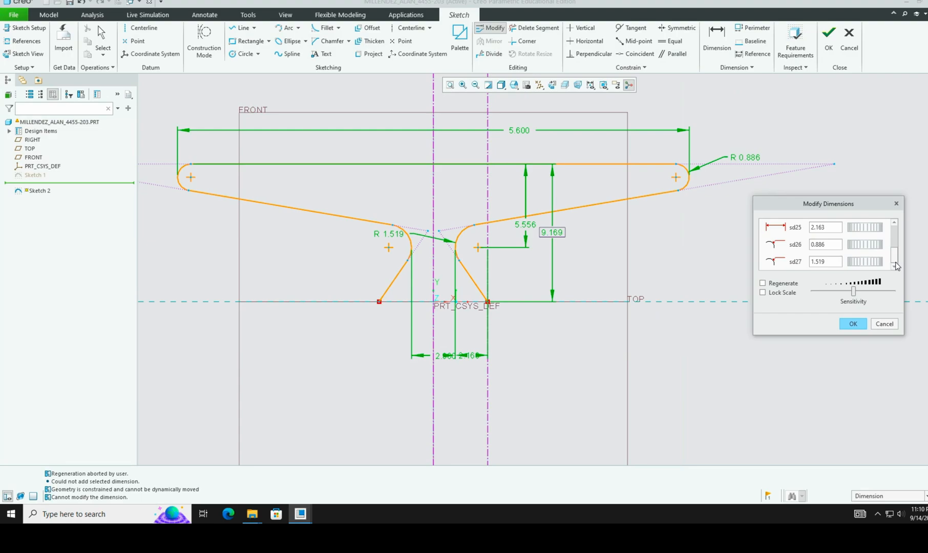
click(894, 240)
mouse_move(894, 235)
mouse_down()
mouse_move(894, 219)
mouse_move(896, 244)
mouse_up()
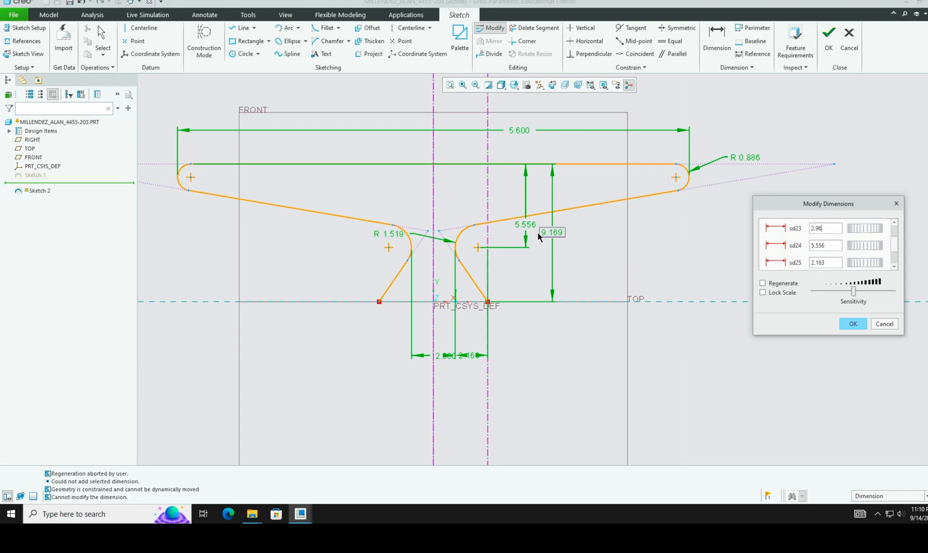
key(ctrl+Right)
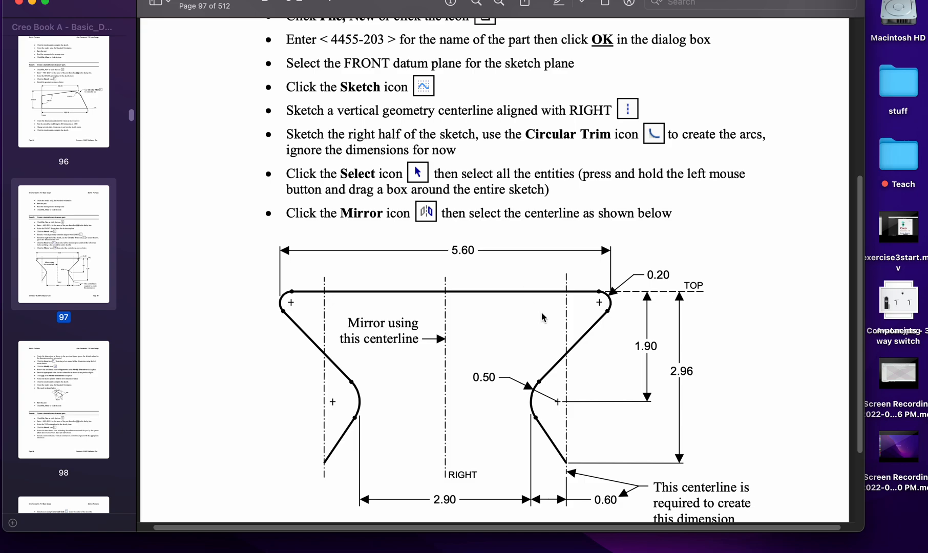
key(ctrl+Left)
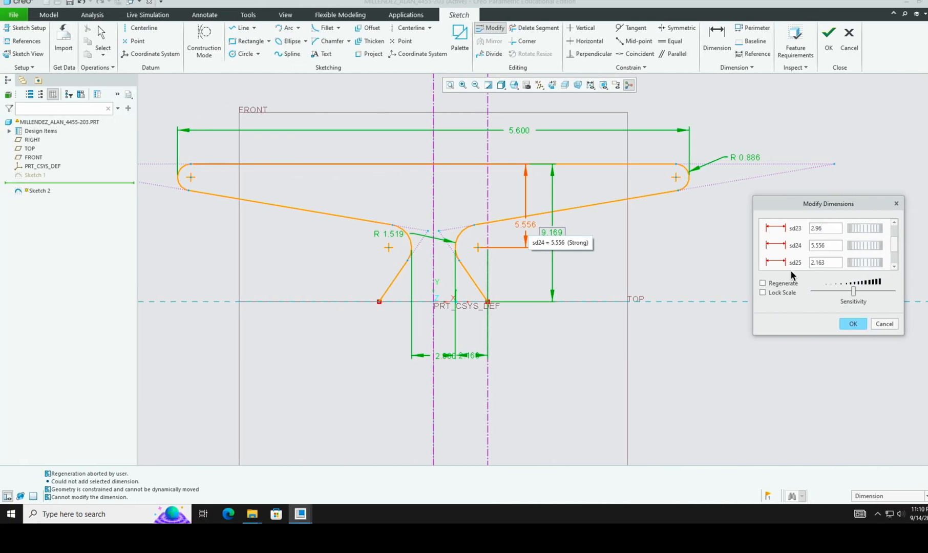
Step: Change the 5.556 dimension to 1.900, following the textbook figure
click(821, 247)
double_click(822, 248)
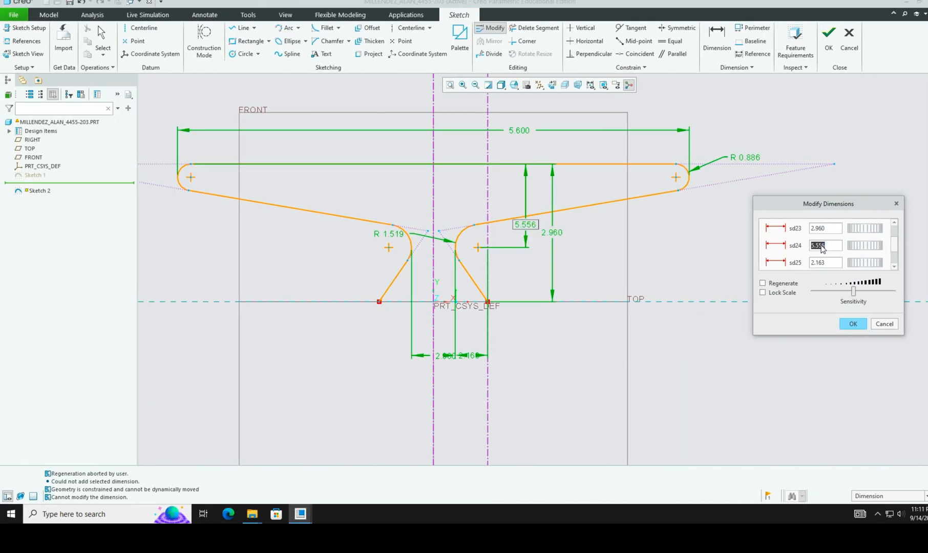
text(1.90)
key(ctrl+Right)
key(ctrl+Left)
key(ctrl+Right)
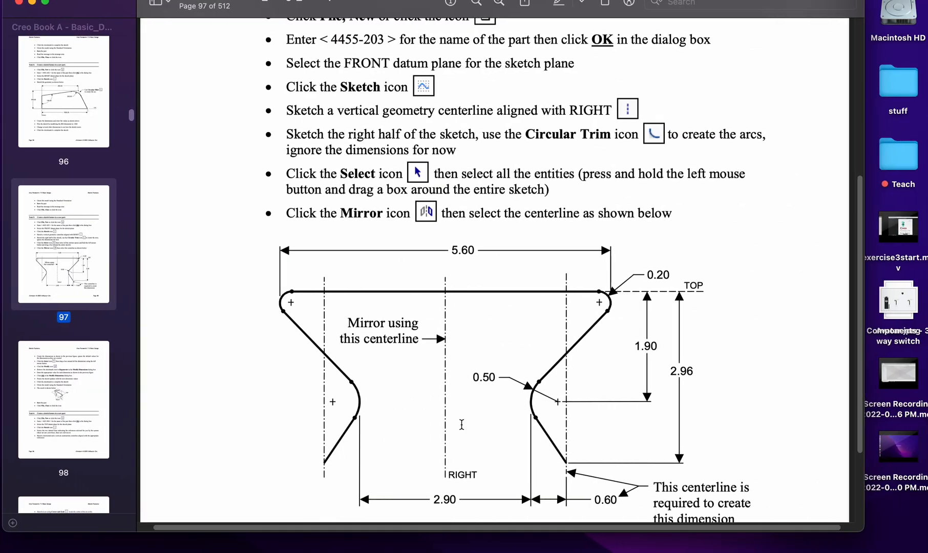
key(ctrl+Left)
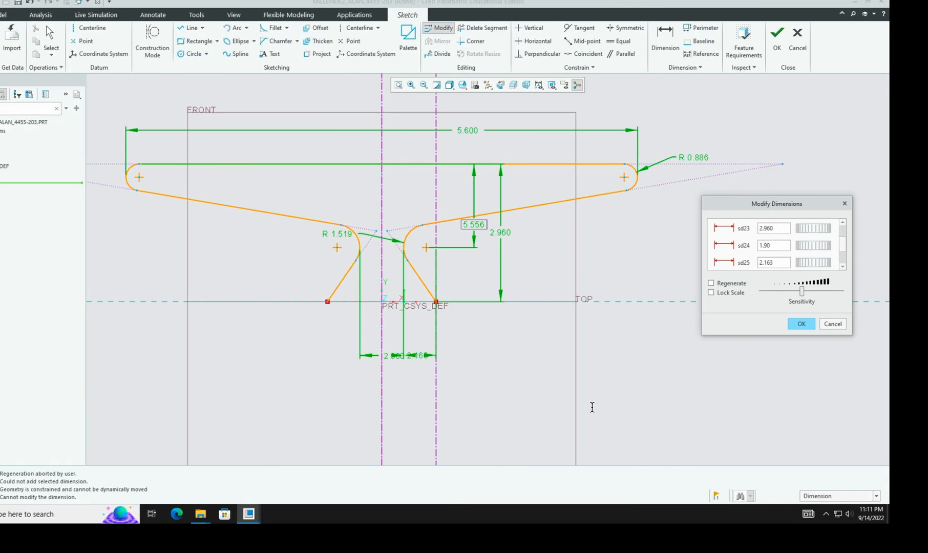
click(819, 262)
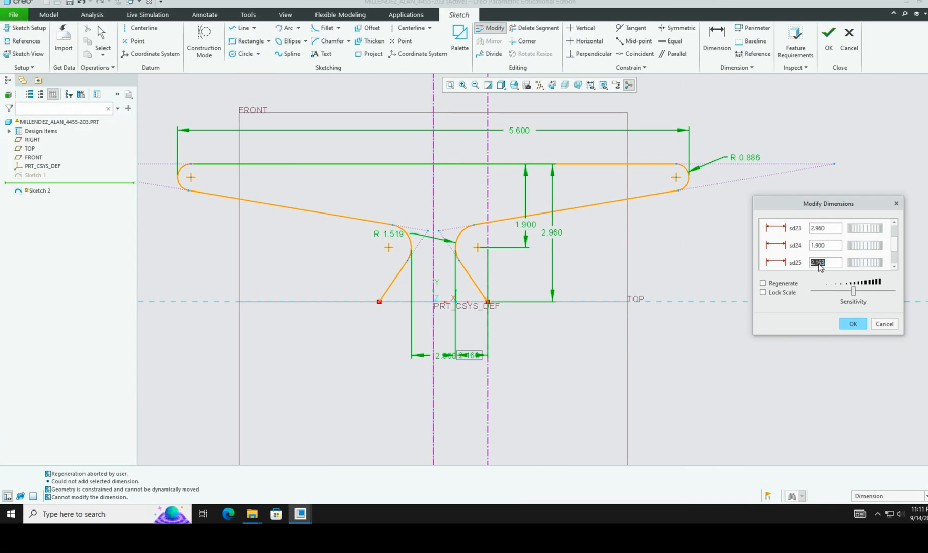
Step: Set the sd25 dimension to 0.600
text(0.60)
drag(894, 250, 896, 263)
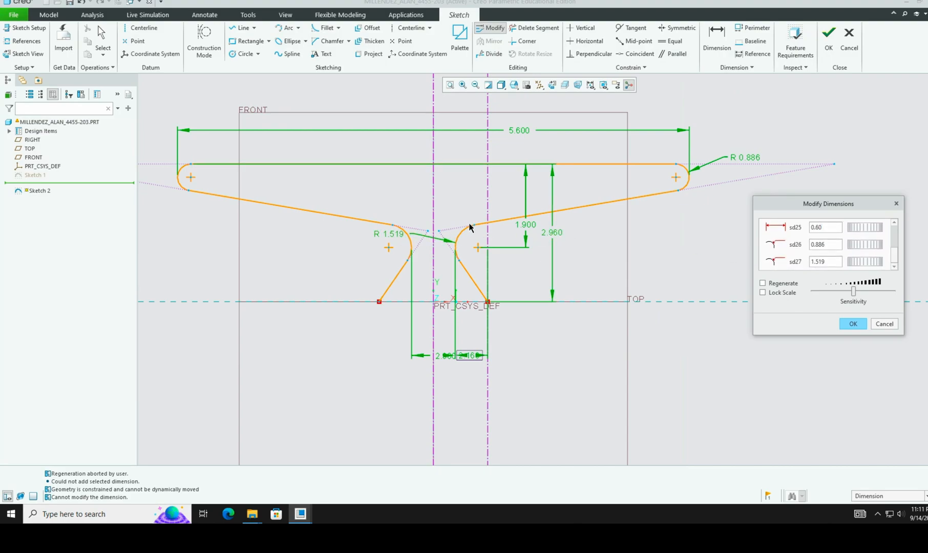
key(ctrl+Right)
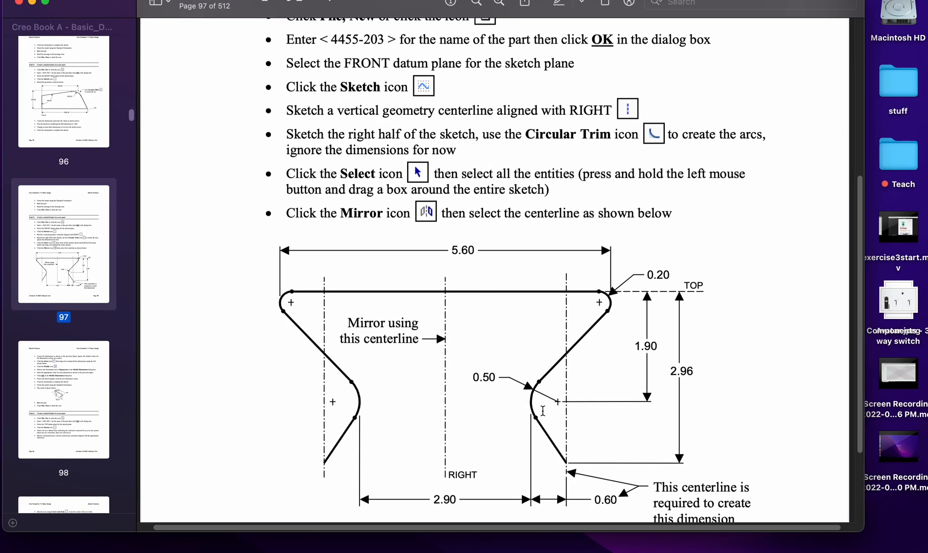
key(ctrl+Left)
click(826, 262)
Step: Set the R 1.519 radius to 0.5 and R 0.886 to 0.2, then apply all changes
text(.5)
drag(895, 253, 898, 266)
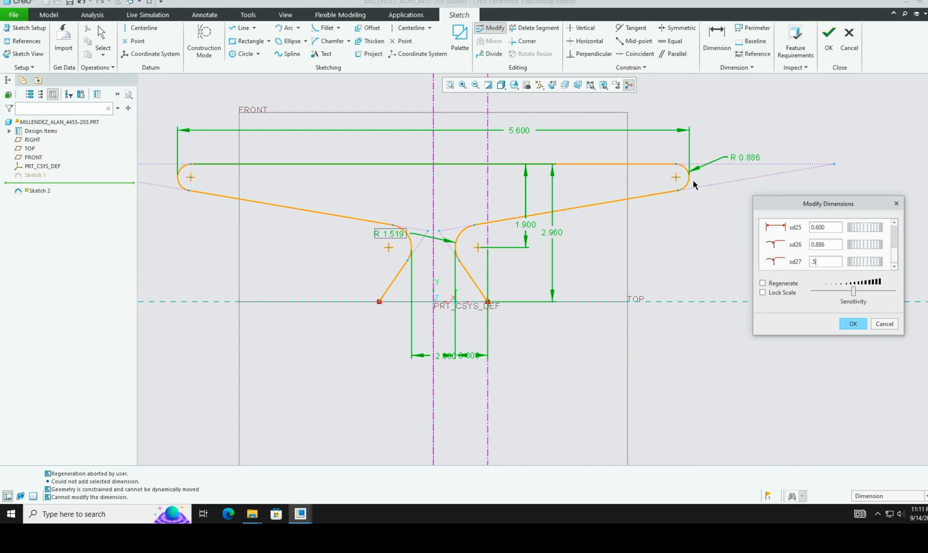
key(ctrl+Right)
key(ctrl+Left)
drag(894, 259, 893, 276)
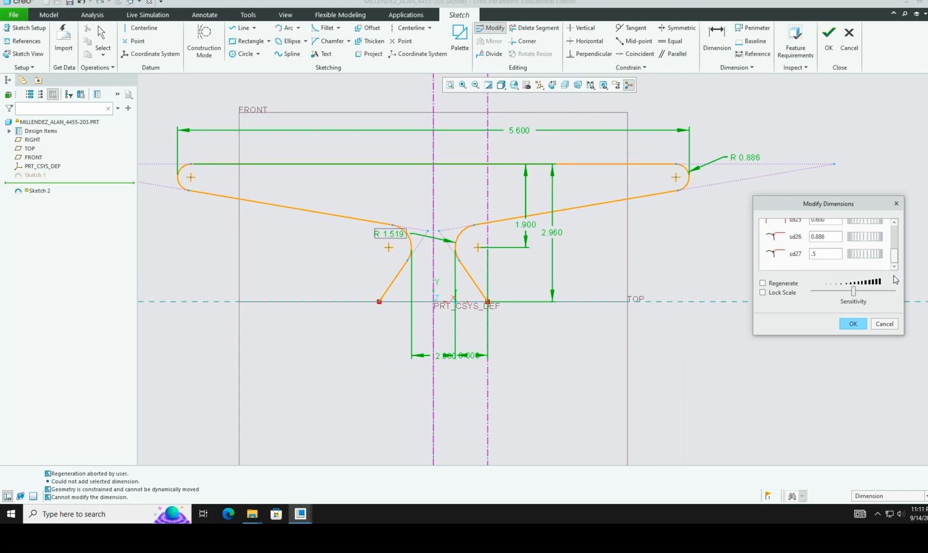
double_click(830, 245)
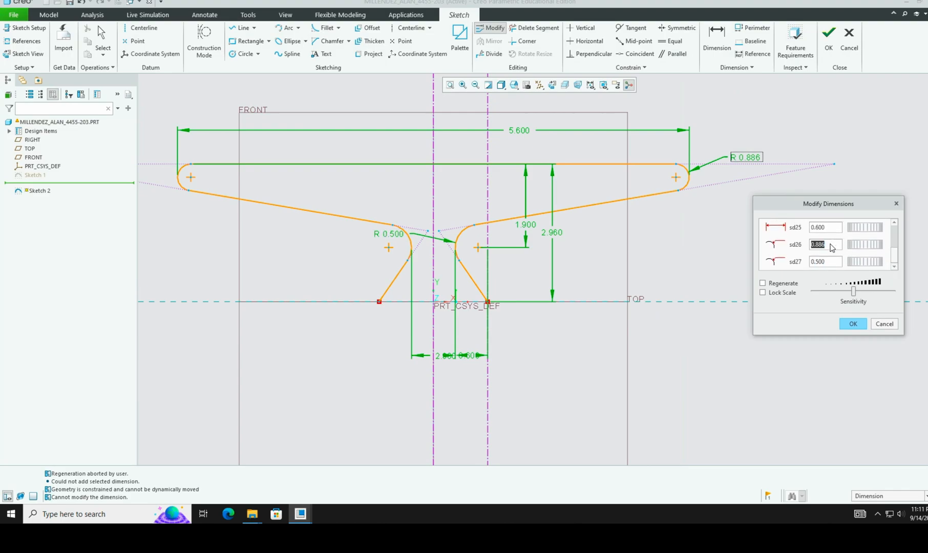
text(.2)
click(850, 320)
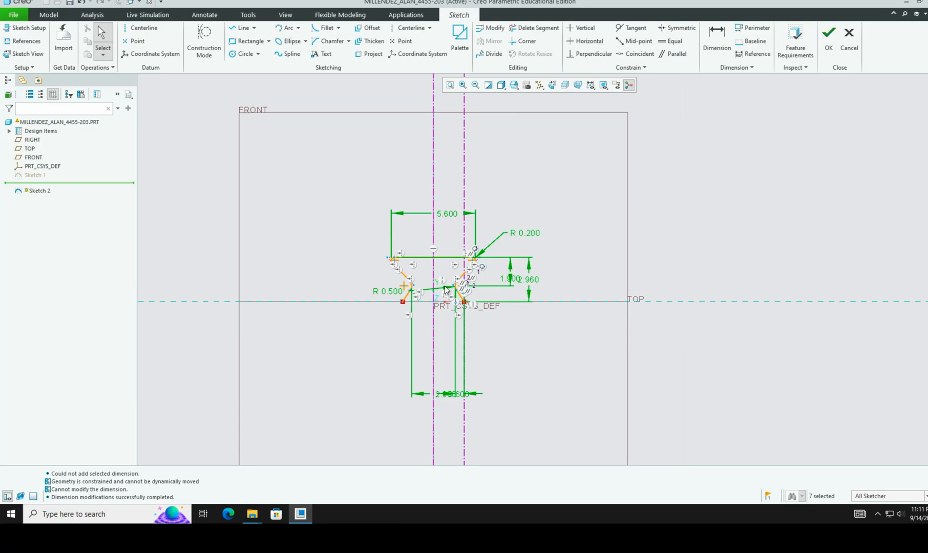
Step: Zoom into a box around the shrunken sketch so its dimensions are readable
click(463, 85)
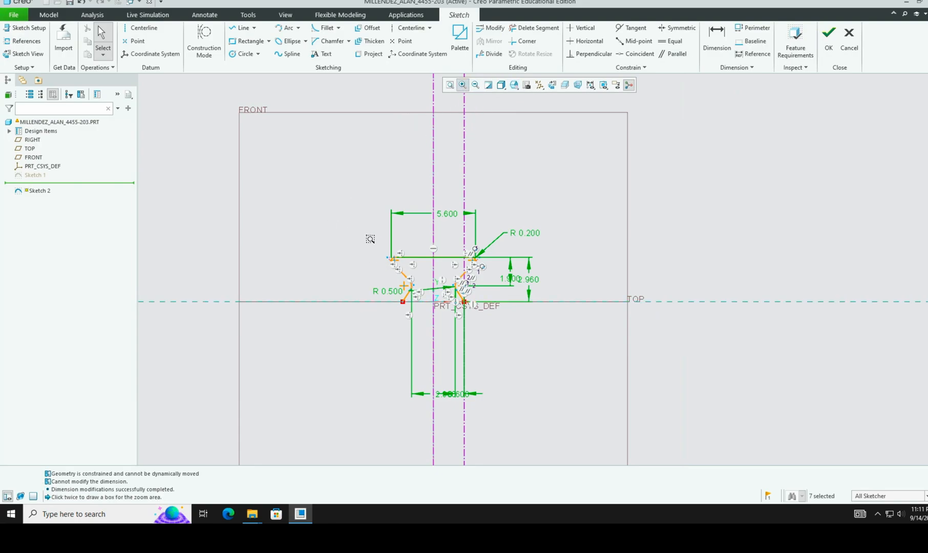
click(346, 199)
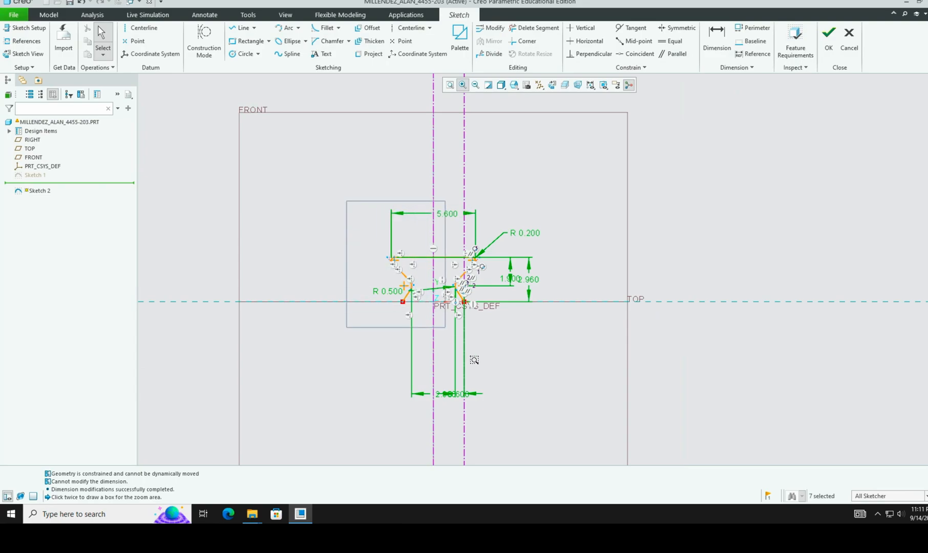
click(555, 404)
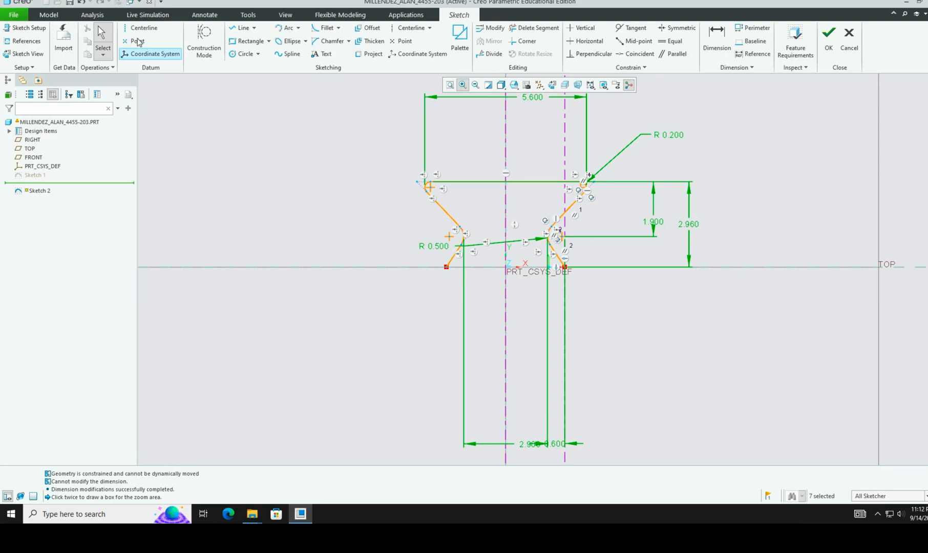
click(102, 40)
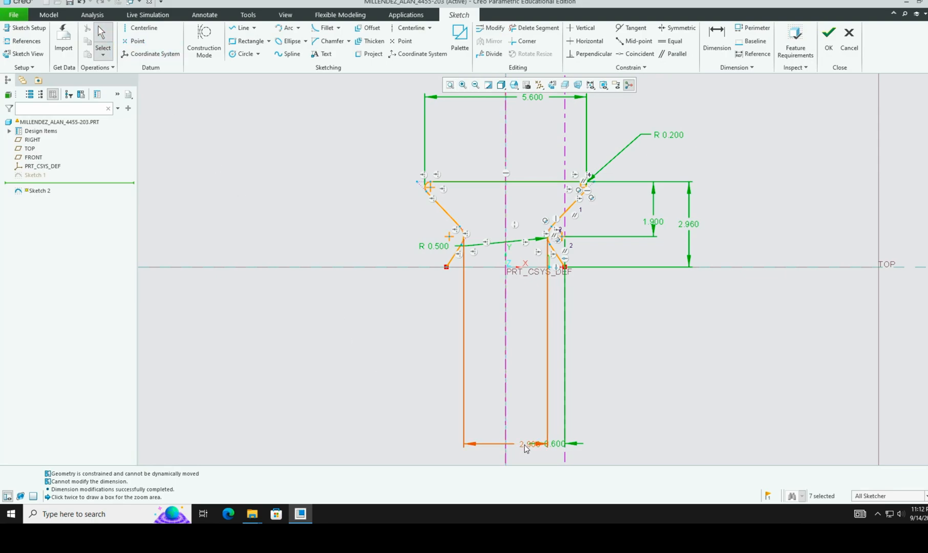
Step: Drag the 2.900, 0.600, 1.900, 2.960, 5.600, R 0.200 and R 0.500 labels next to their geometry
mouse_move(523, 444)
mouse_down()
mouse_move(493, 294)
mouse_move(514, 293)
mouse_up()
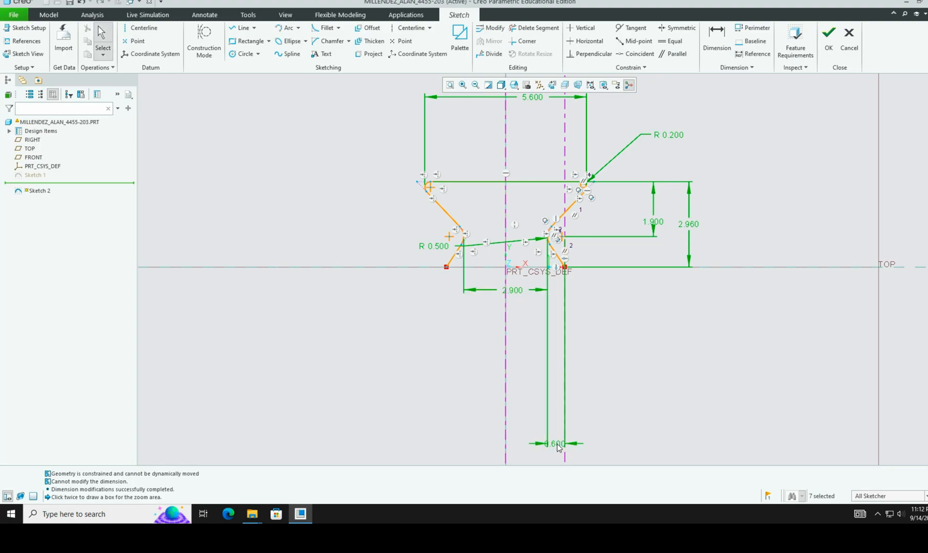
drag(559, 444, 559, 290)
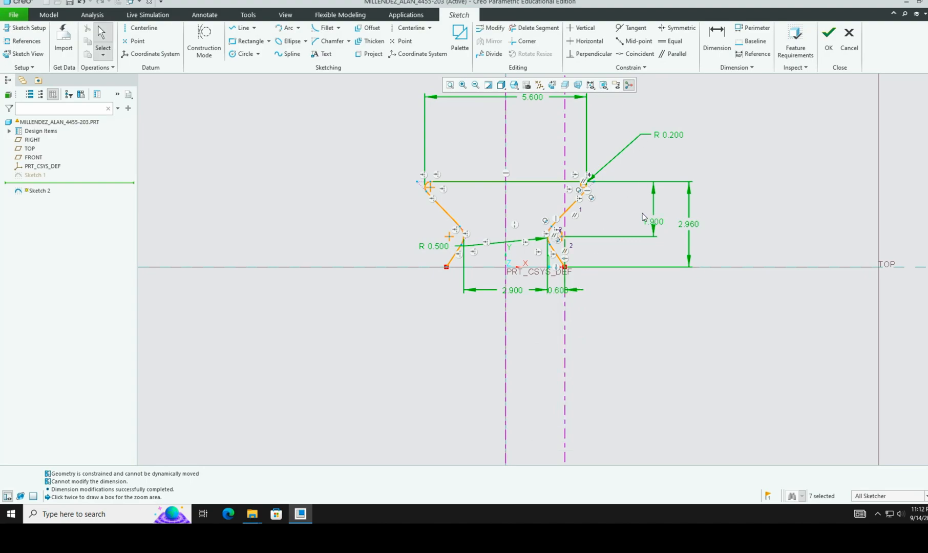
click(622, 216)
drag(656, 224, 610, 213)
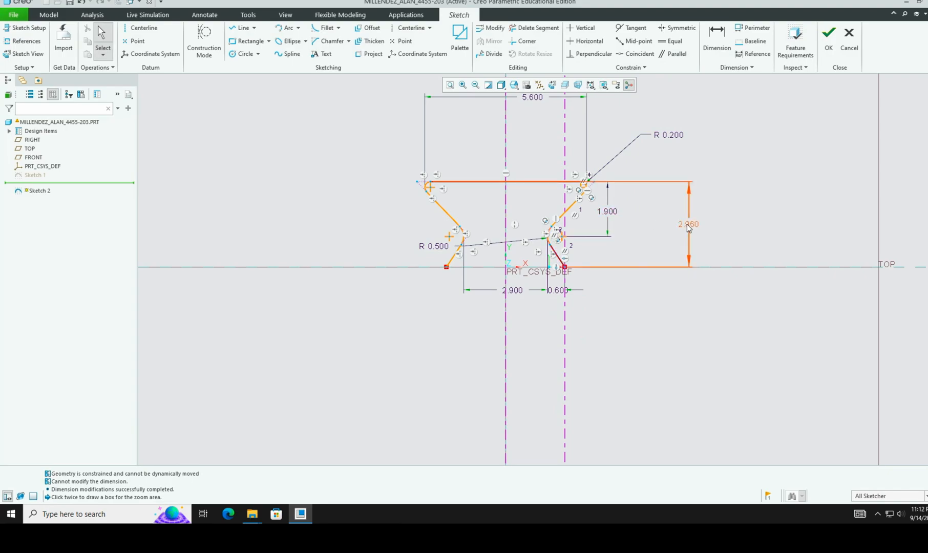
drag(687, 224, 627, 222)
drag(536, 99, 524, 170)
drag(673, 137, 613, 174)
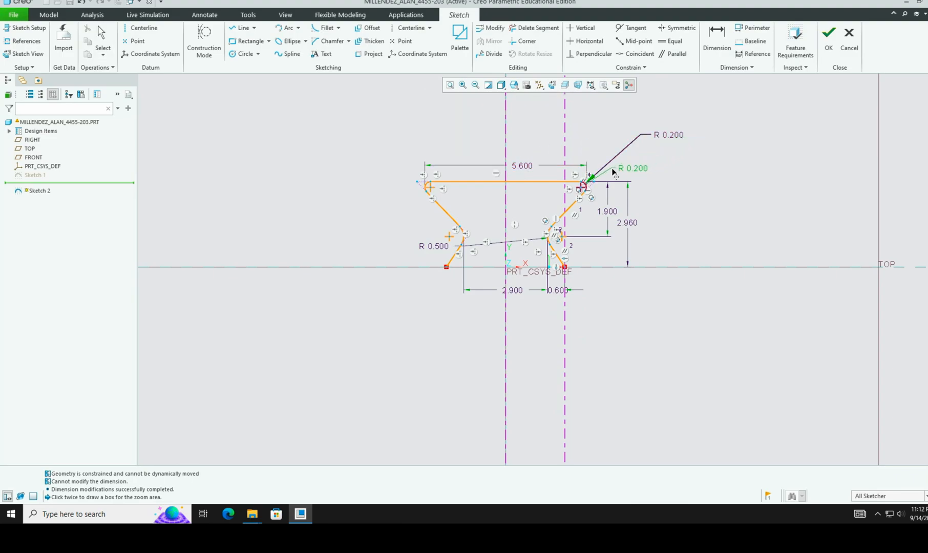
drag(436, 249, 530, 222)
Step: Refit the view, then zoom into a box framing the sketch
click(447, 84)
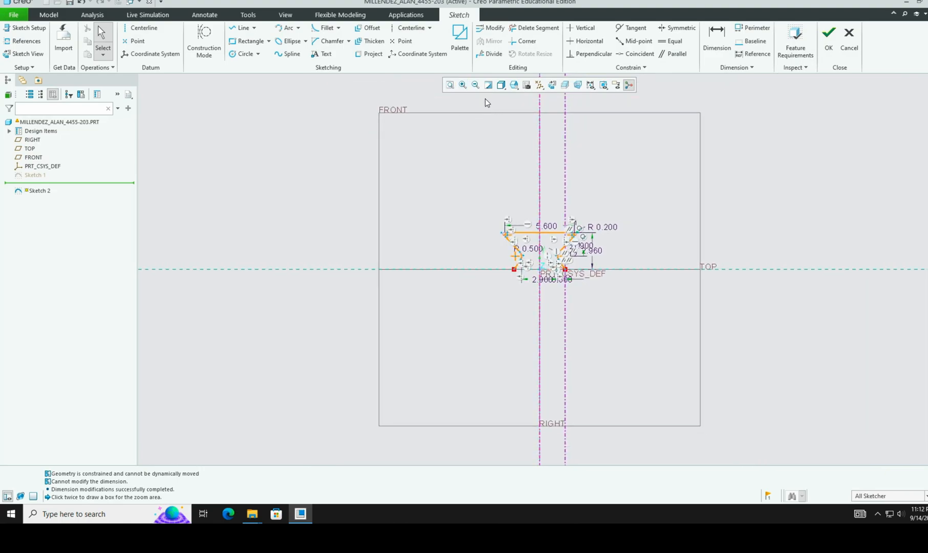
click(462, 85)
click(482, 203)
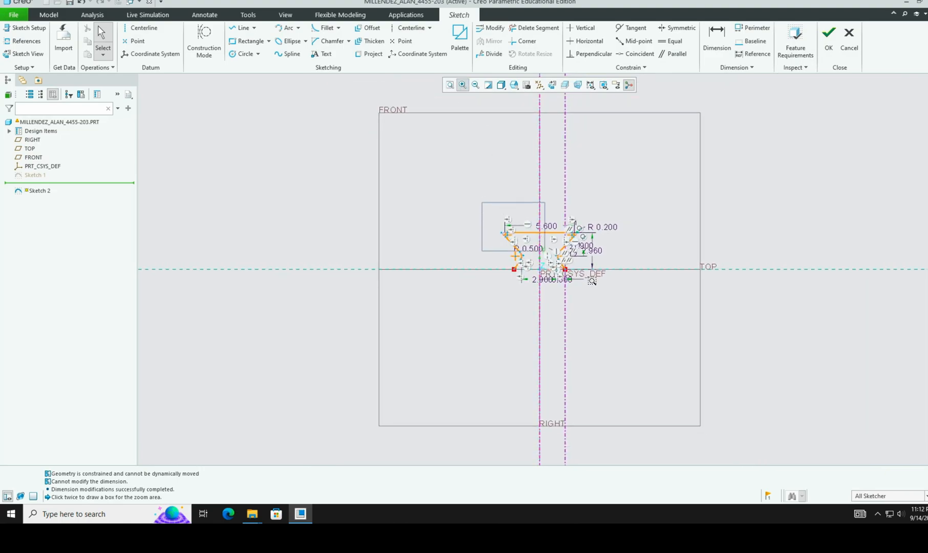
click(635, 305)
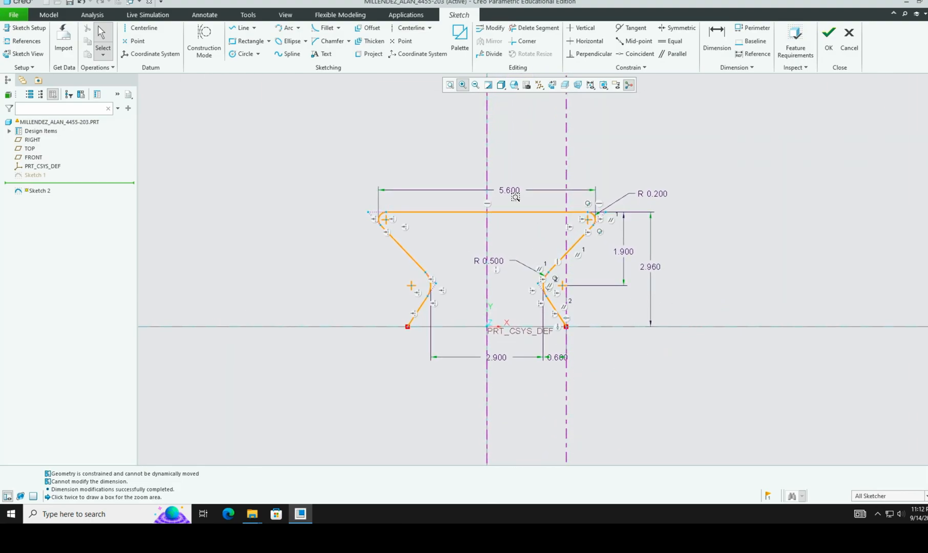
key(ctrl+Right)
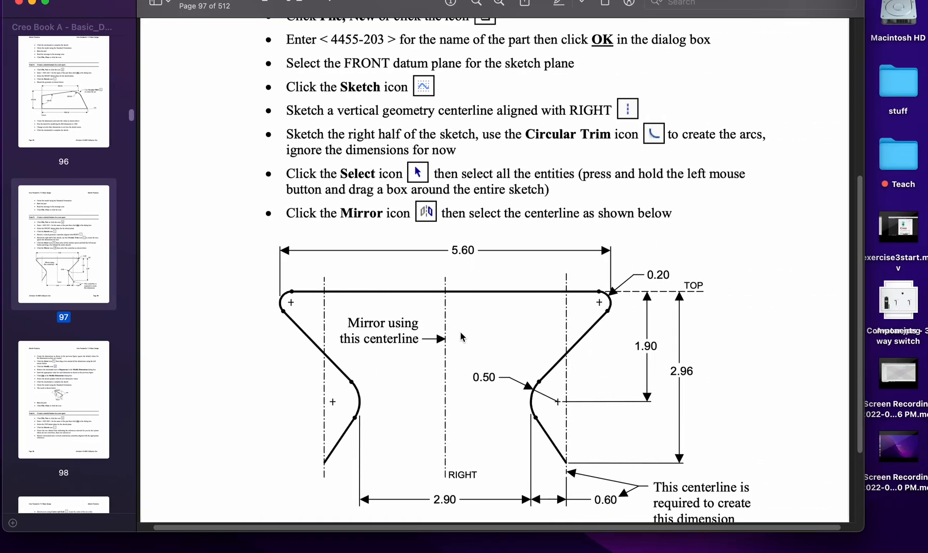
scroll(461, 337, left, 1)
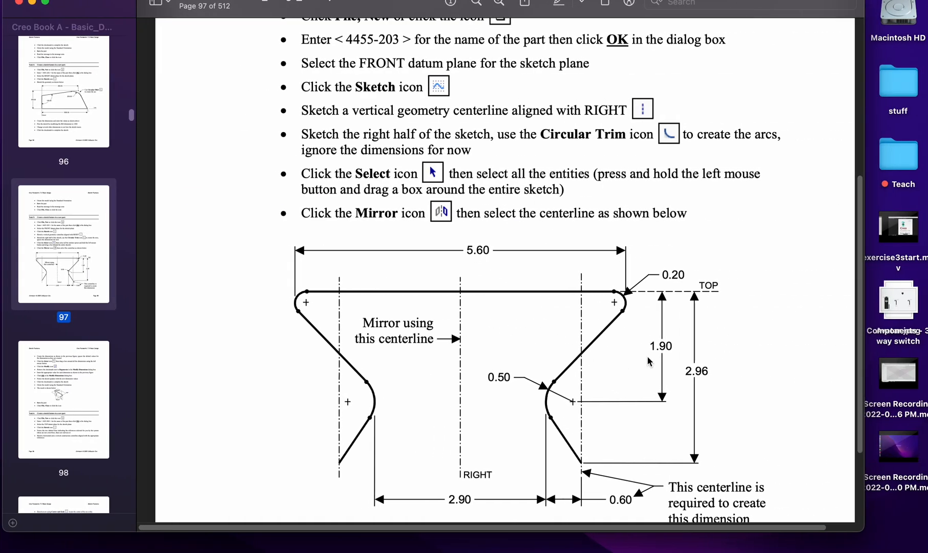
key(ctrl+Left)
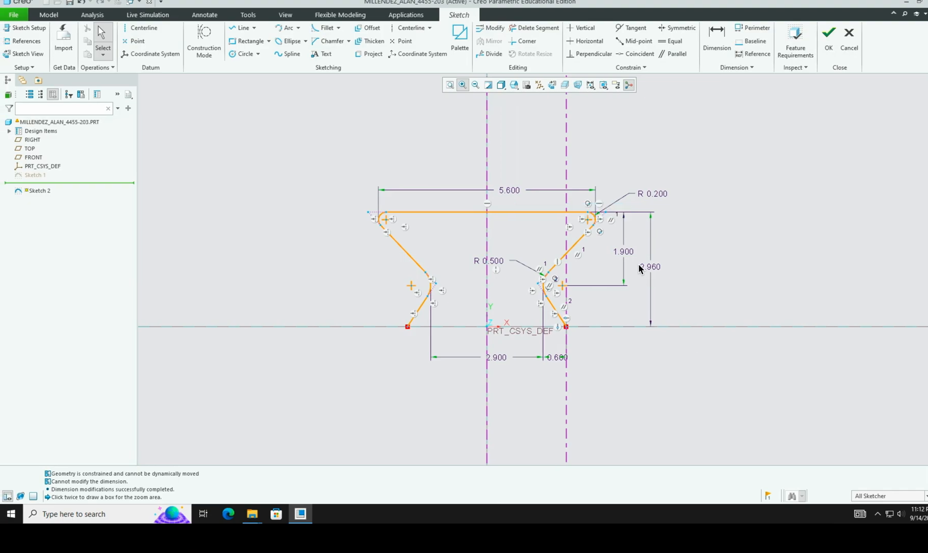
key(ctrl+Right)
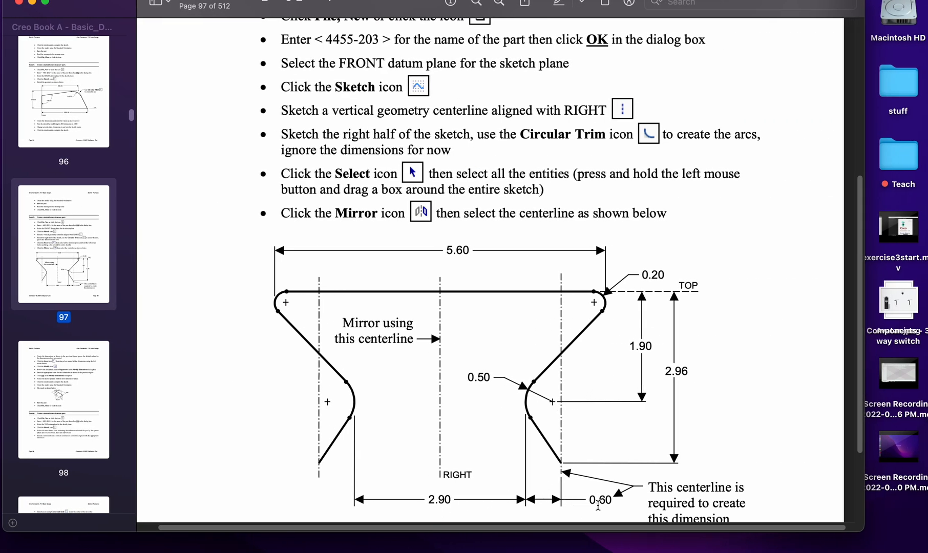
key(ctrl+Left)
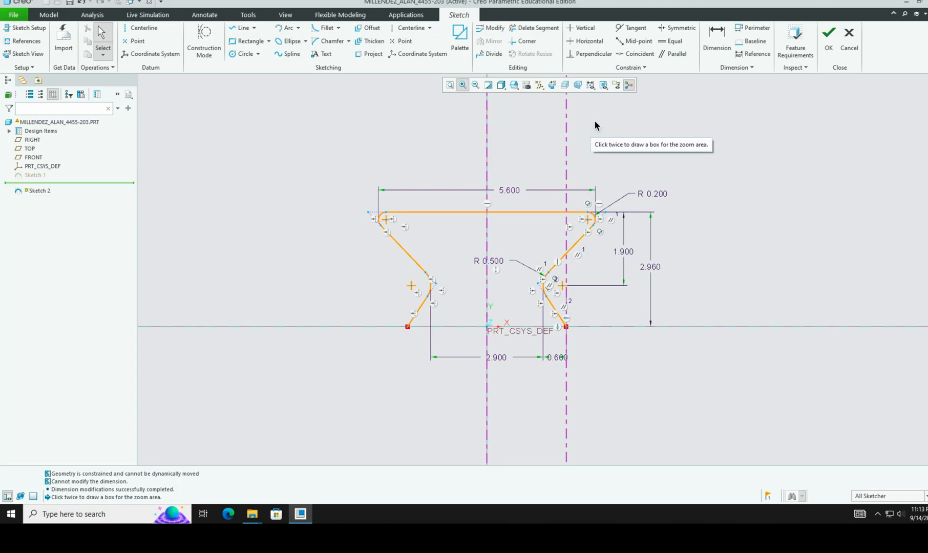
Step: Turn off Grid Display and Constraints Display in the Sketcher Display Filters
click(590, 88)
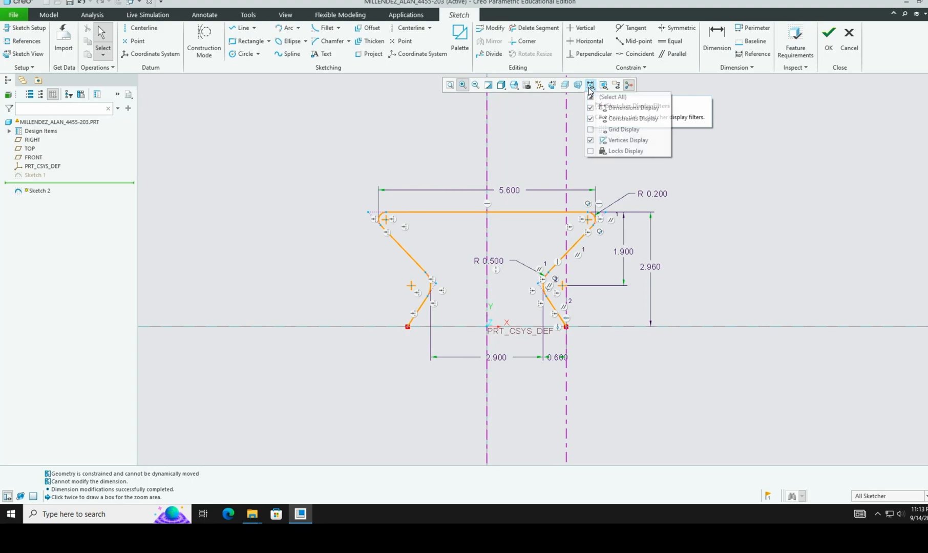
click(591, 119)
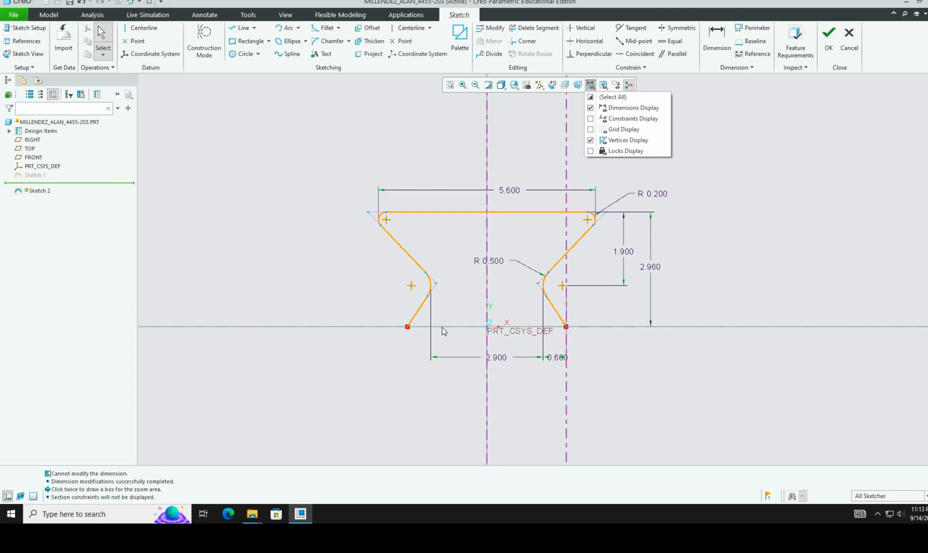
click(591, 130)
click(591, 130)
click(591, 119)
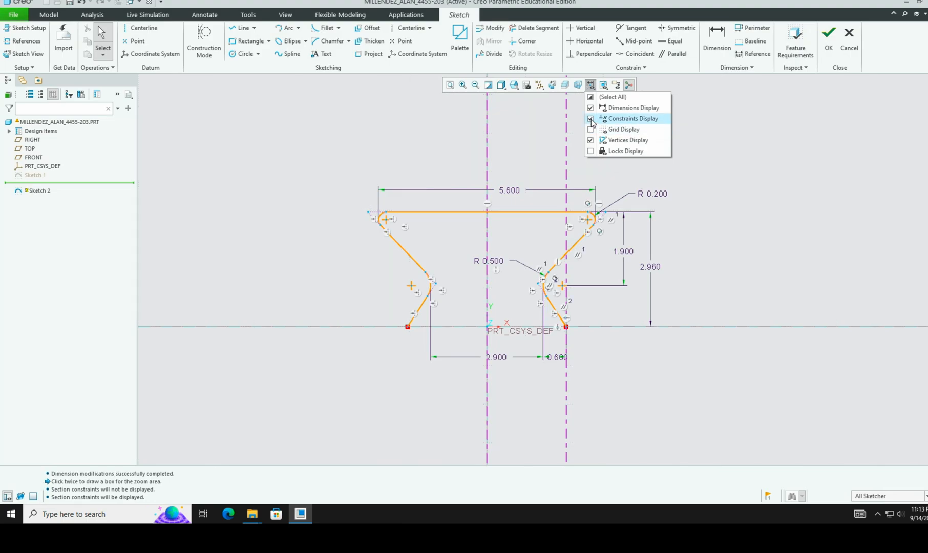
click(591, 119)
click(591, 120)
click(590, 119)
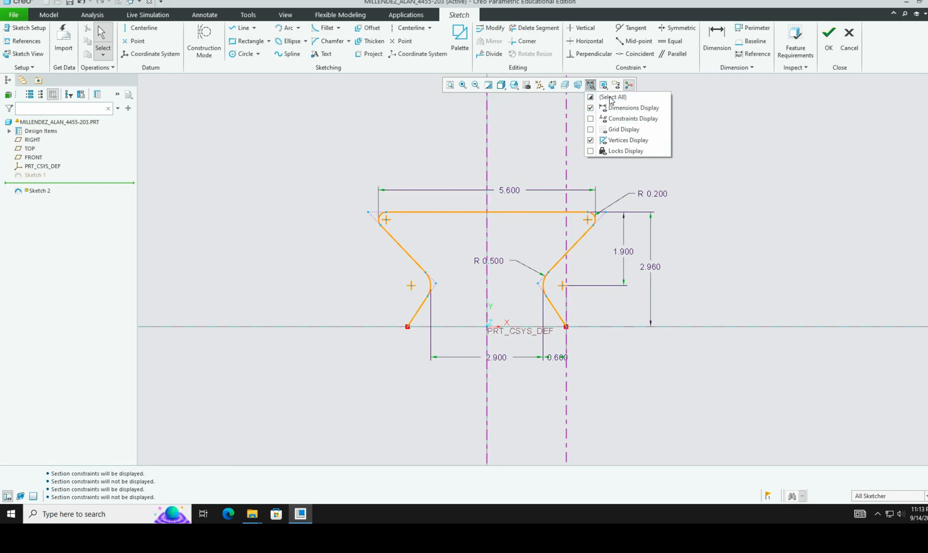
click(831, 48)
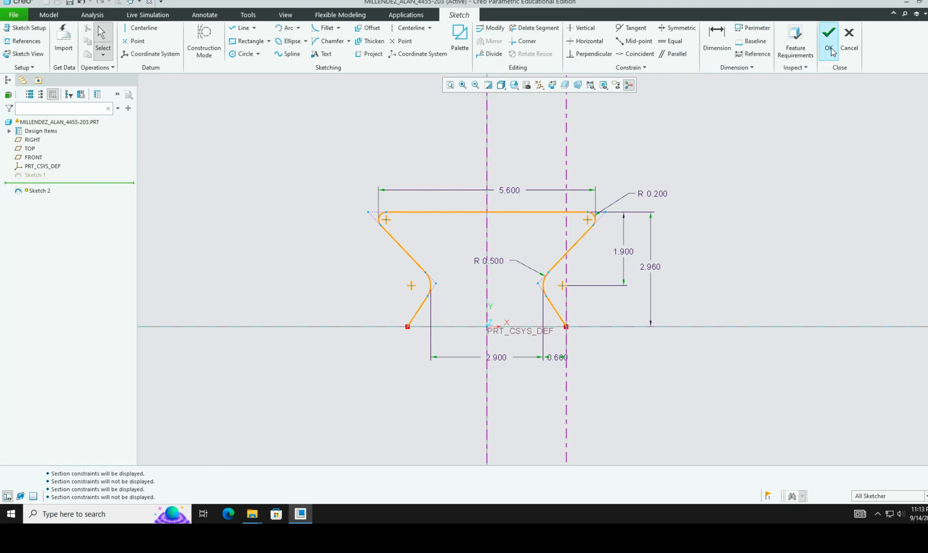
Step: Finish Sketch 2 and reset the view to the Standard Orientation
click(831, 49)
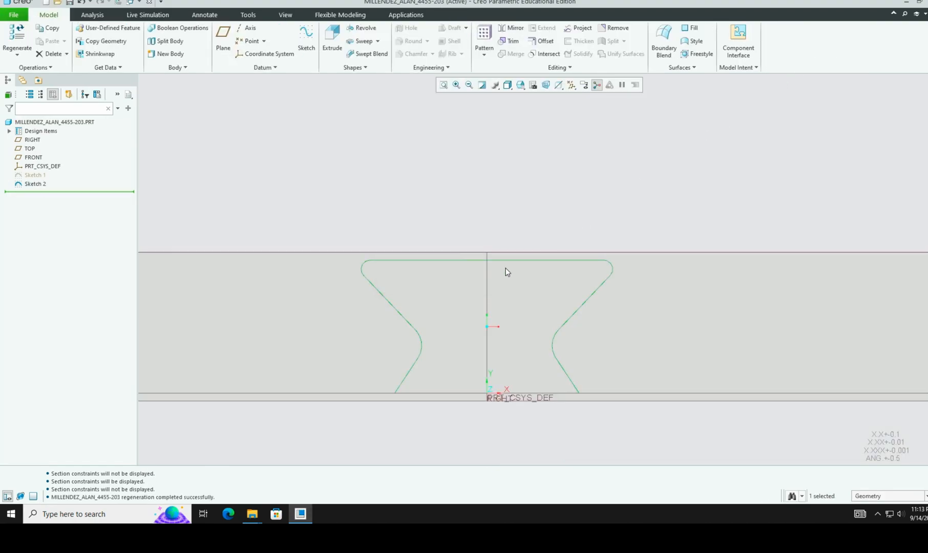
click(508, 85)
click(530, 97)
click(522, 87)
click(533, 97)
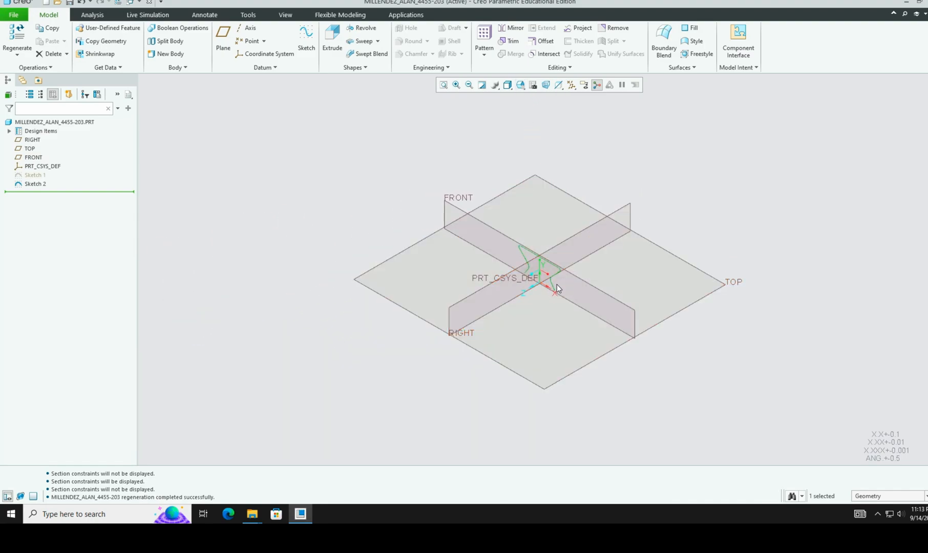
Step: Box-zoom around the sketch curve and pan so it fills the view
click(456, 85)
click(508, 229)
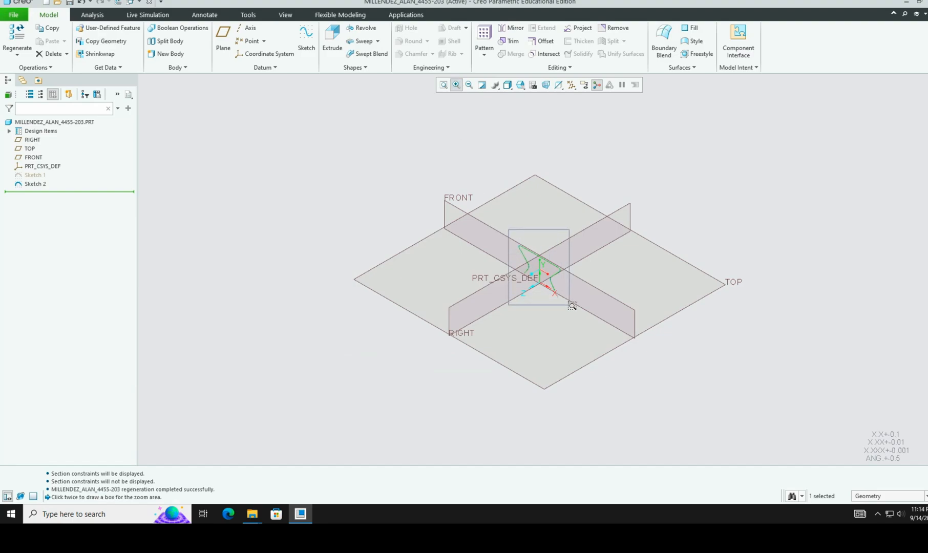
click(575, 307)
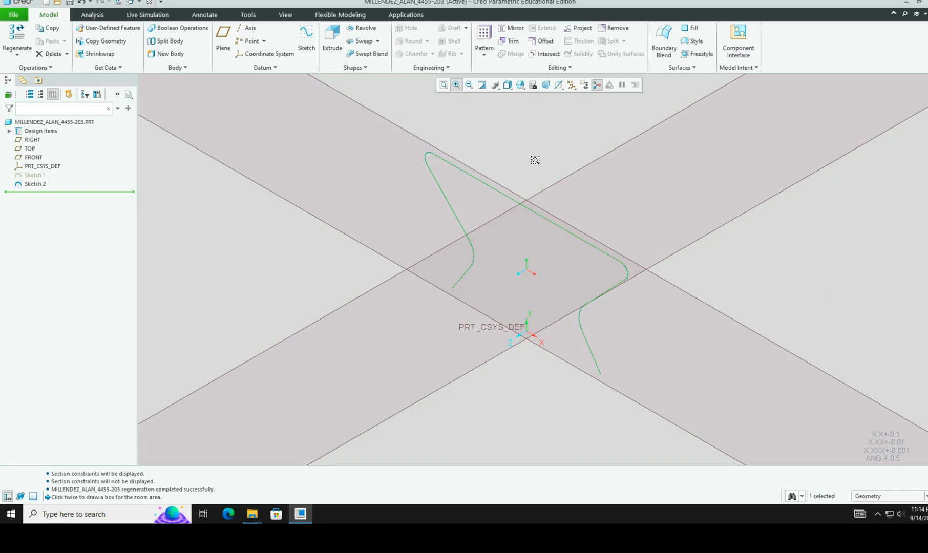
shift+middle_drag(535, 159, 298, 123)
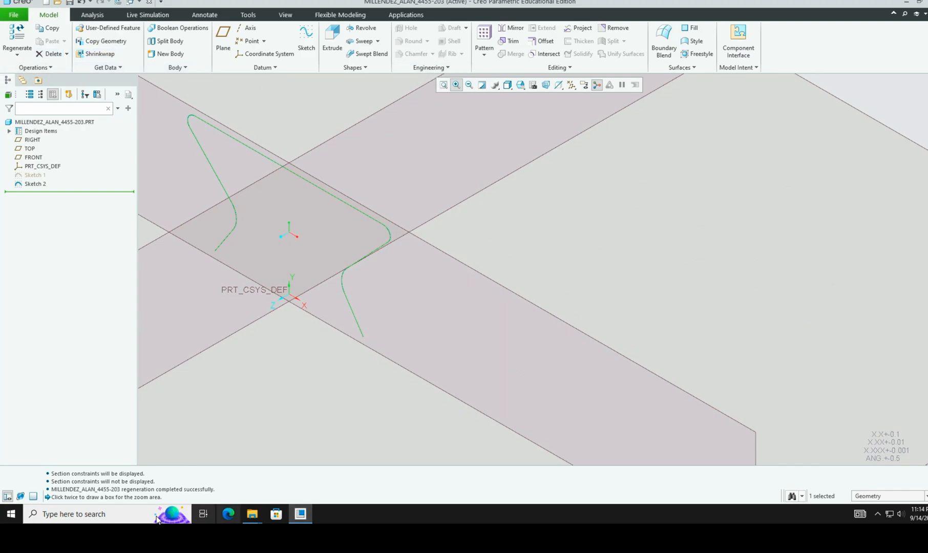
Step: Launch Snipping Tool from a 'snip' search and capture the model tree and 3-D sketch
click(129, 512)
text(snip)
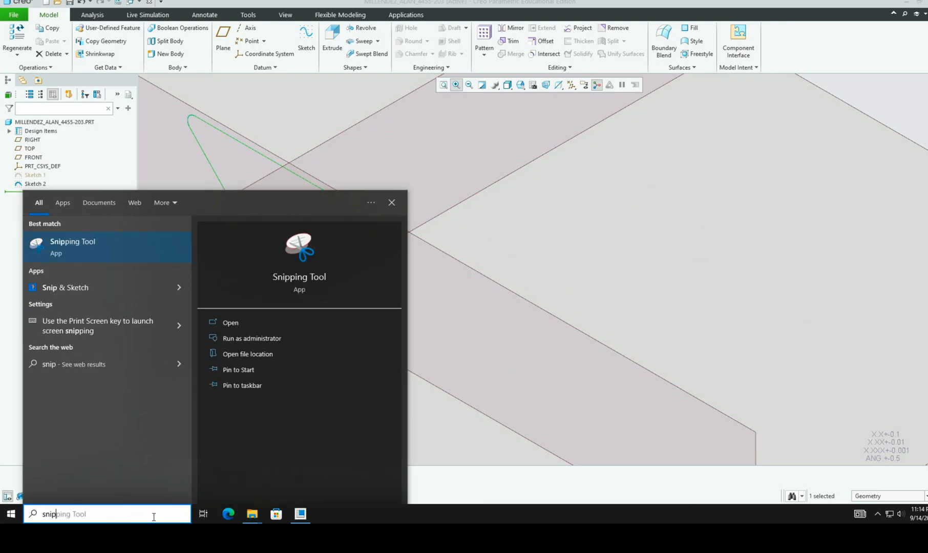
click(236, 323)
click(418, 115)
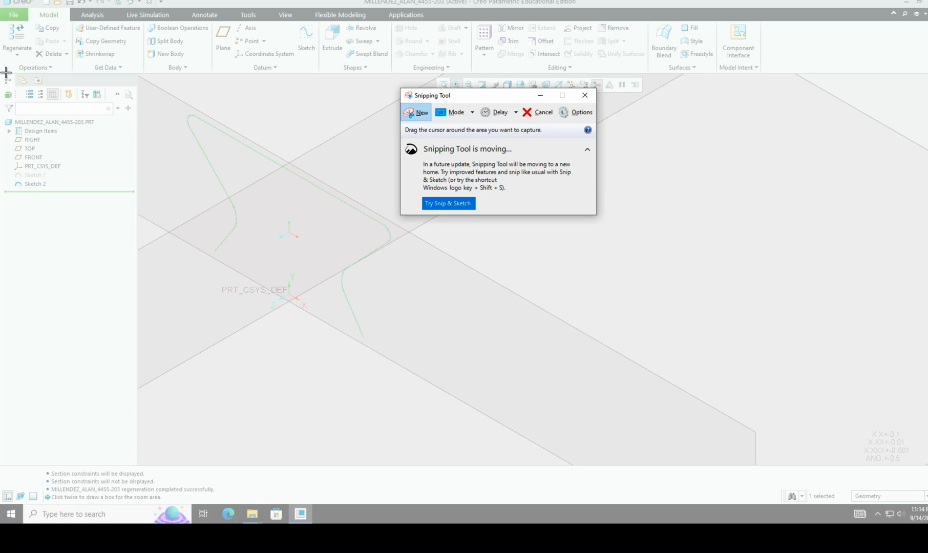
drag(4, 71, 434, 364)
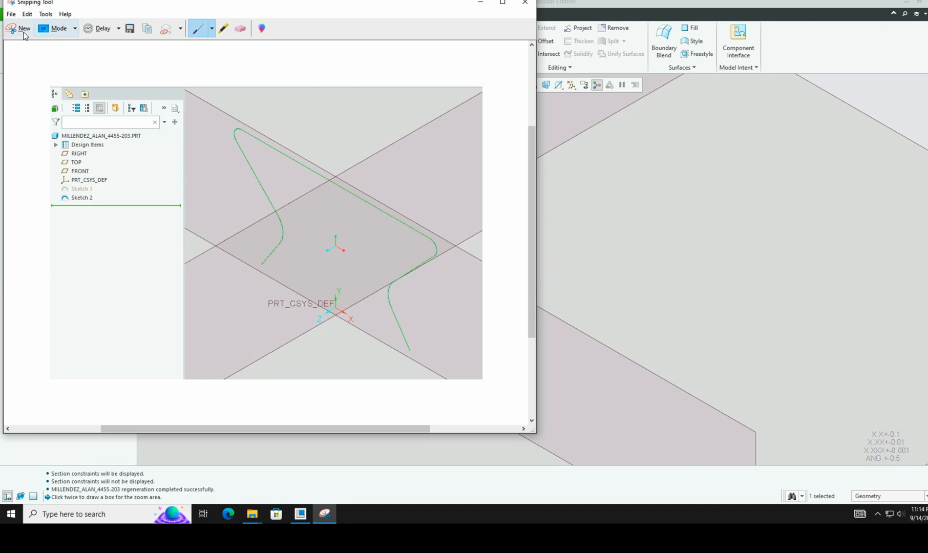
Step: Save the snip in Google Drive's 10th Engineering folder, named with the student's name and 4455-203
click(130, 29)
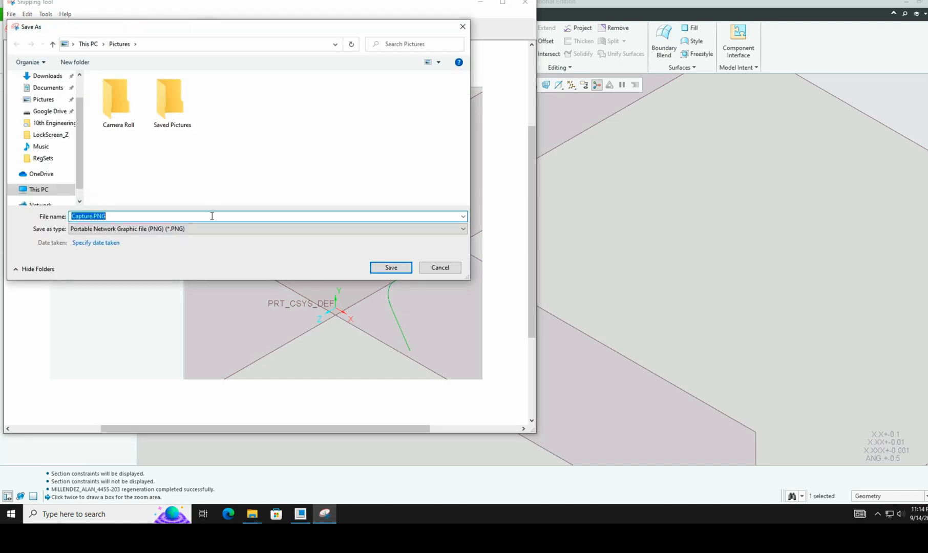
click(46, 115)
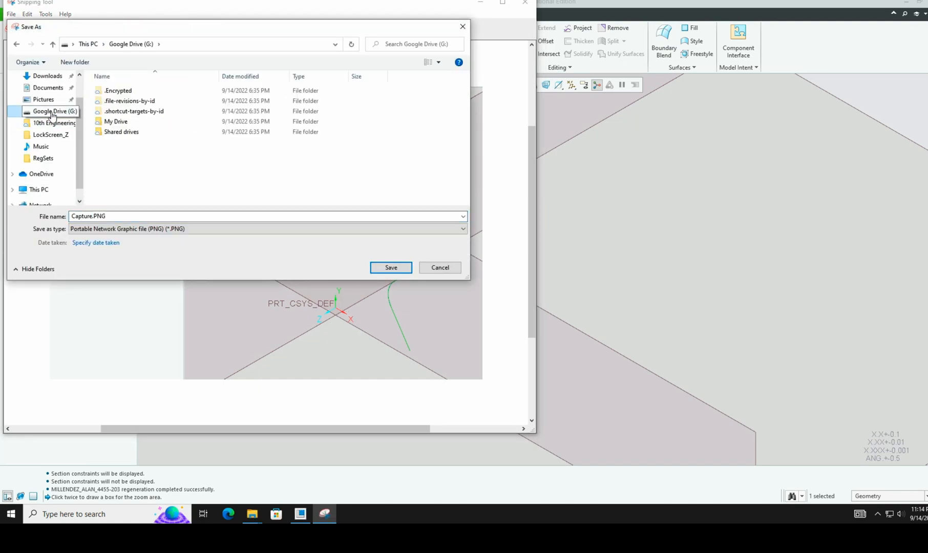
click(56, 124)
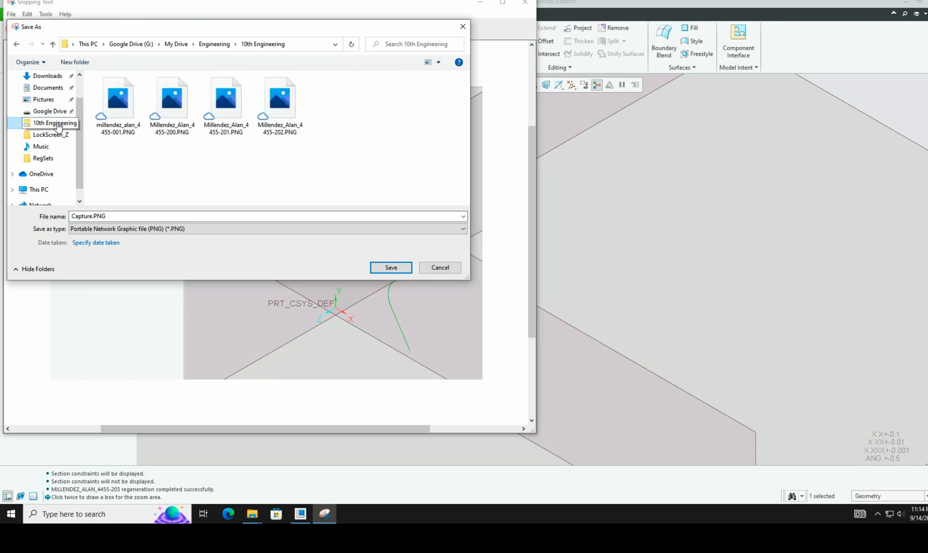
click(144, 215)
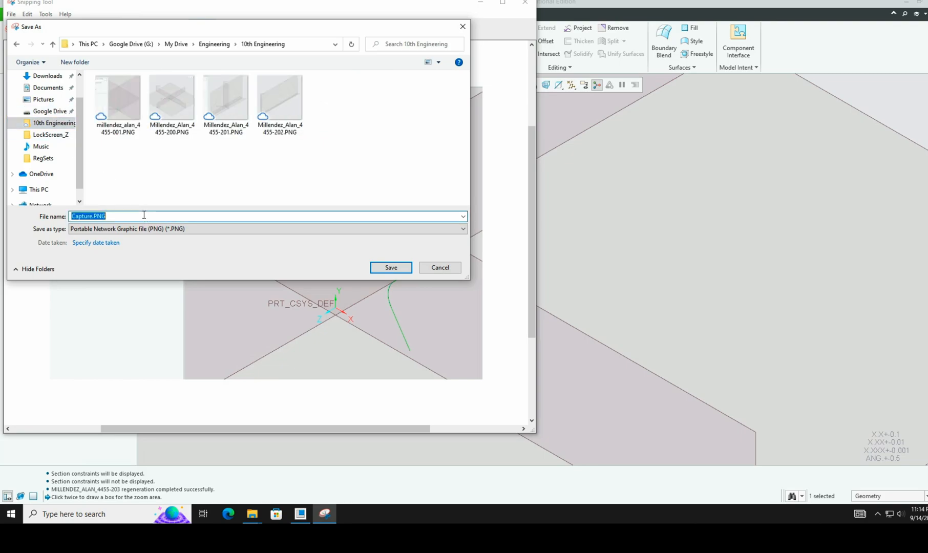
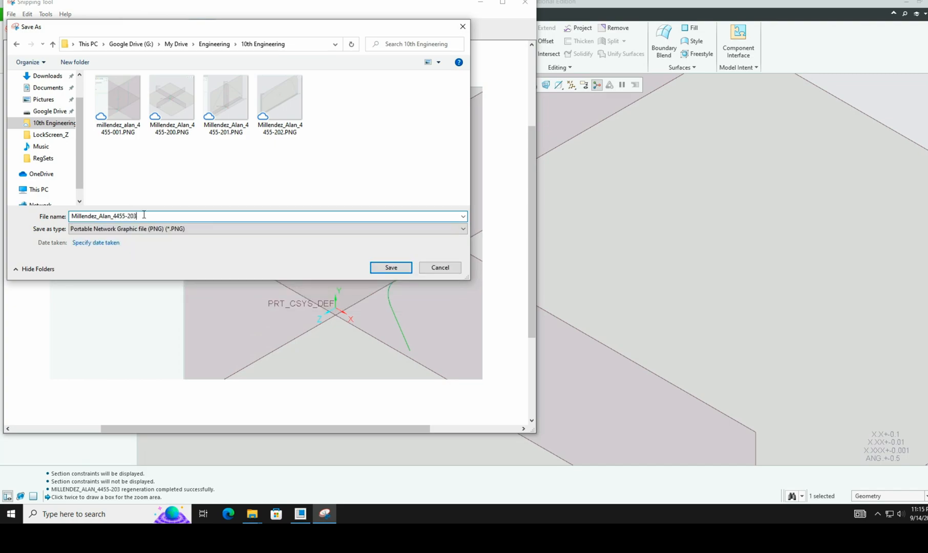
key(Return)
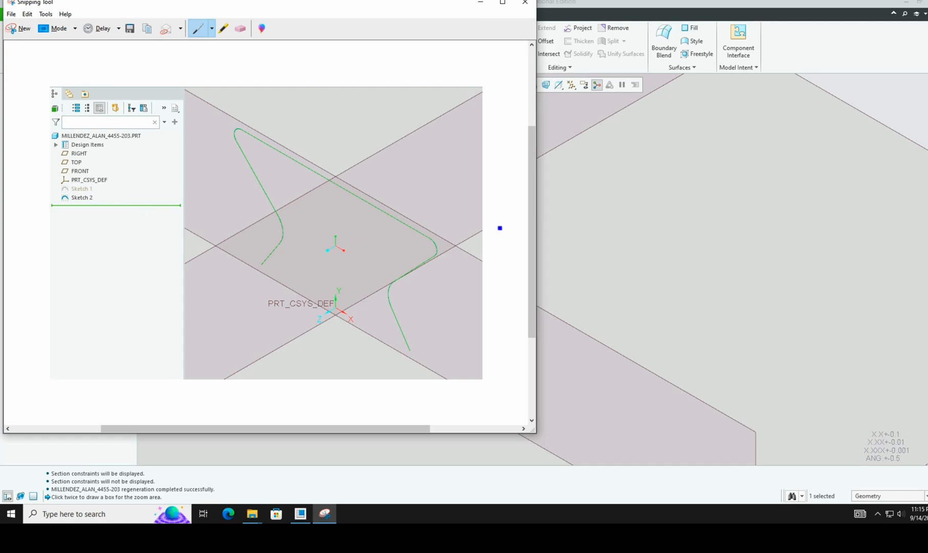
click(865, 37)
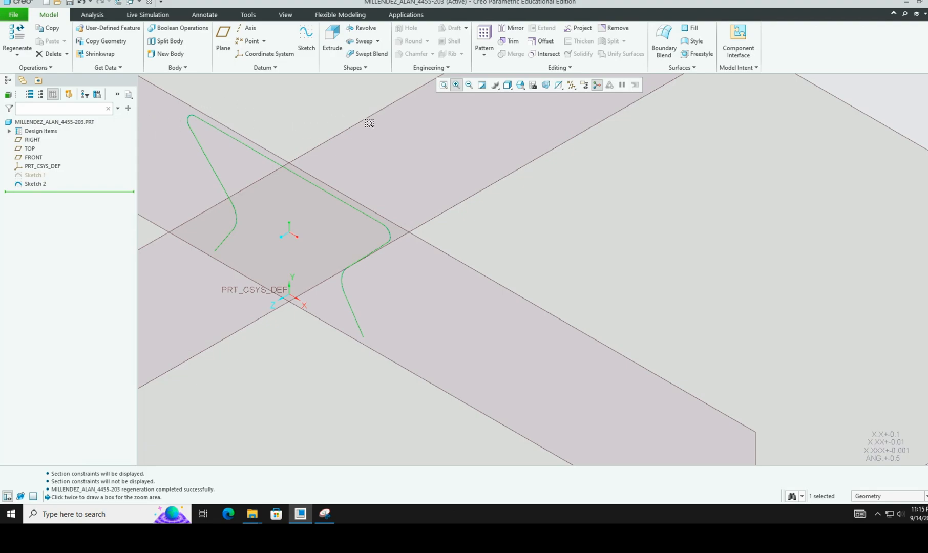
Step: Save the 4455-203 part with File > Save instead of Save a Copy
click(9, 16)
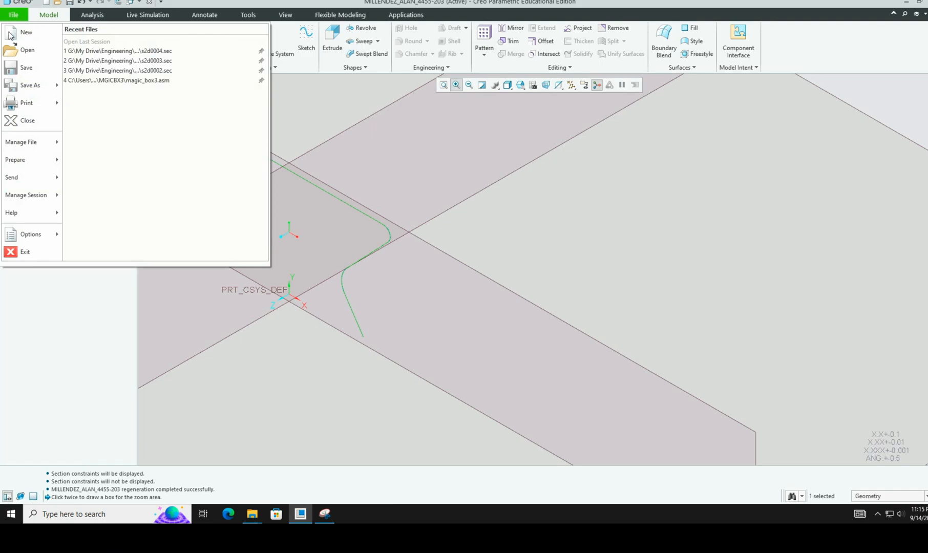
click(27, 85)
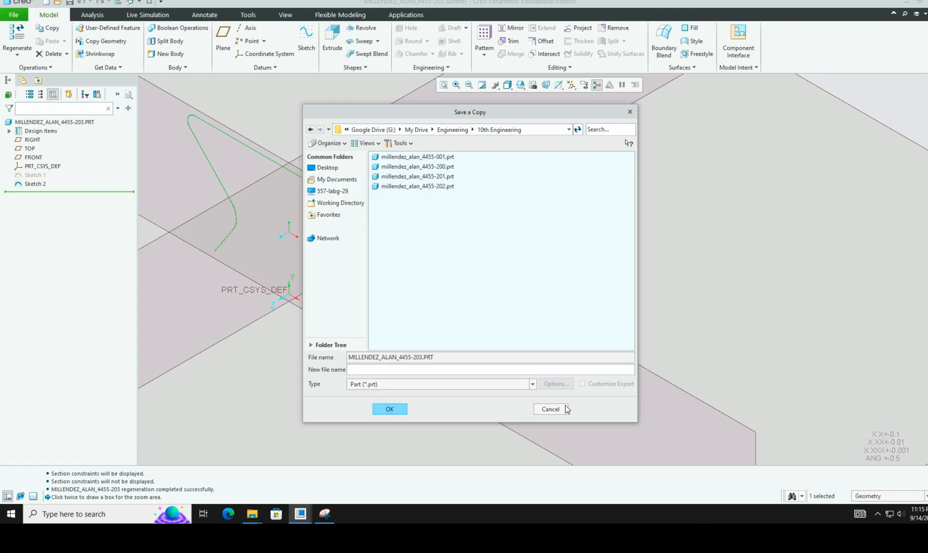
click(551, 409)
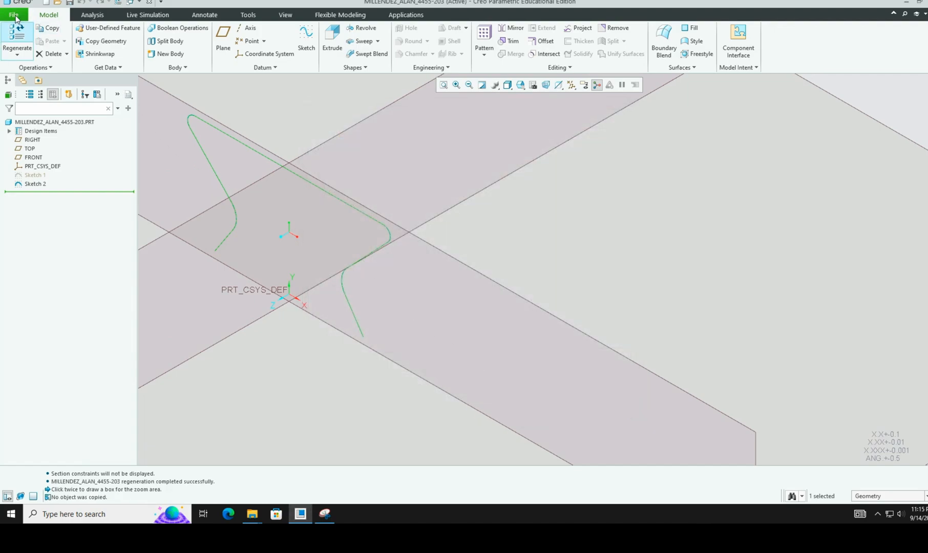
click(14, 14)
click(26, 71)
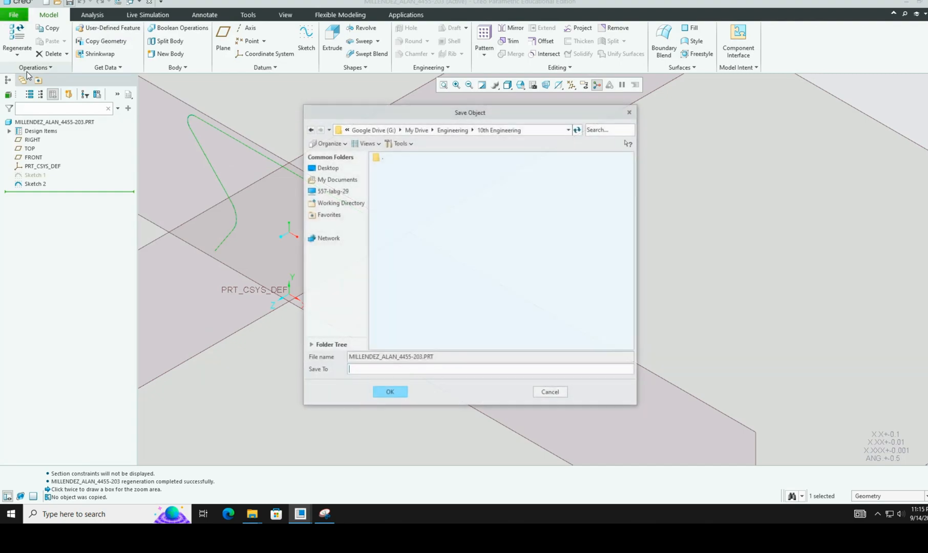
click(389, 392)
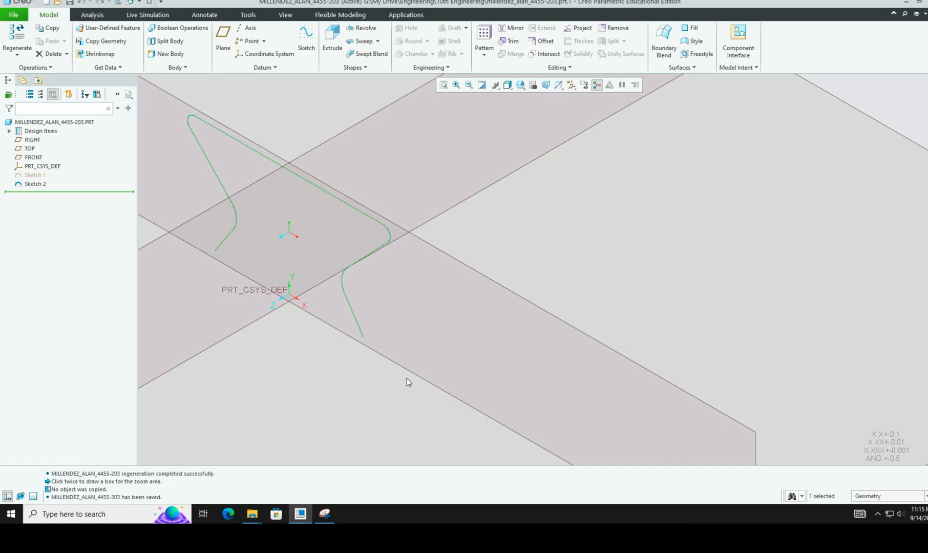
mouse_move(256, 521)
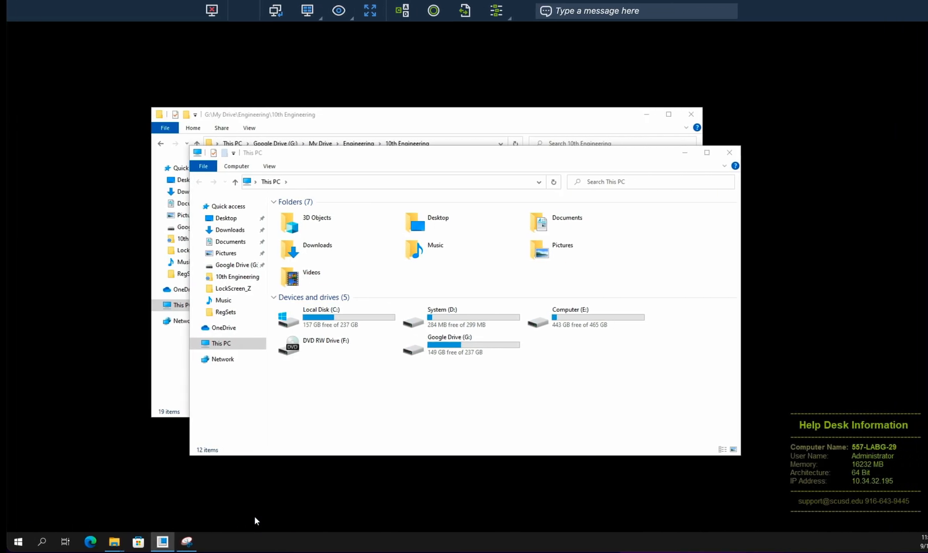
Step: Browse Google Drive (G:) > My Drive > Engineering > 10th Engineering to confirm both saved files
double_click(429, 343)
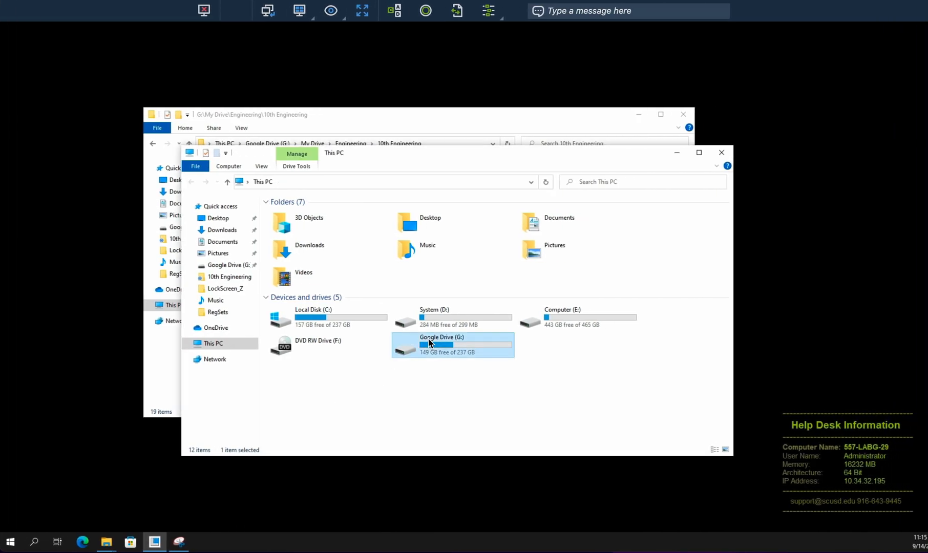
double_click(297, 213)
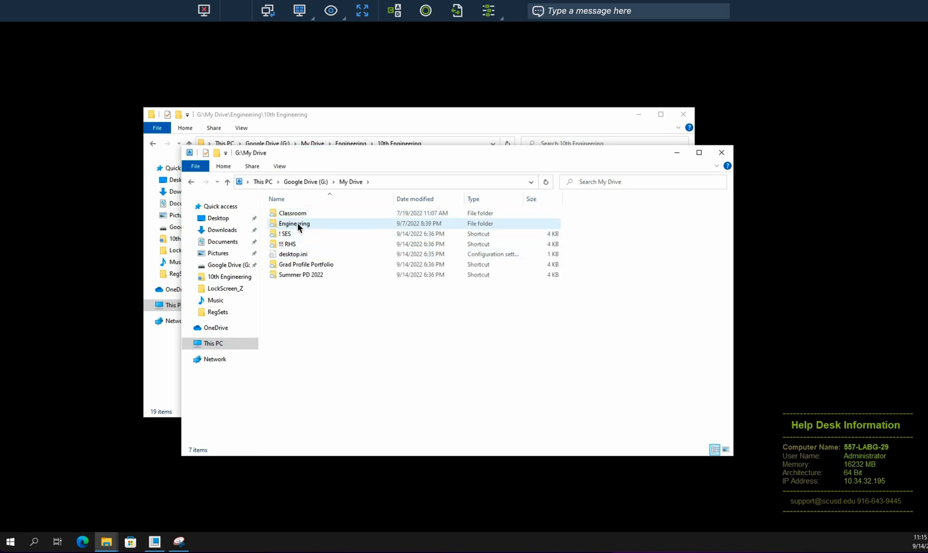
double_click(297, 224)
double_click(300, 243)
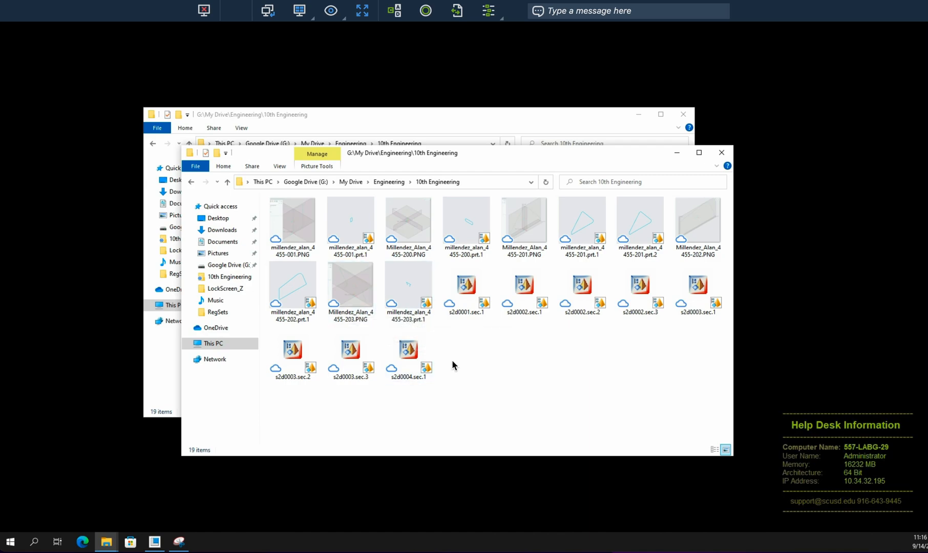
key(ctrl+Left)
key(ctrl+Right)
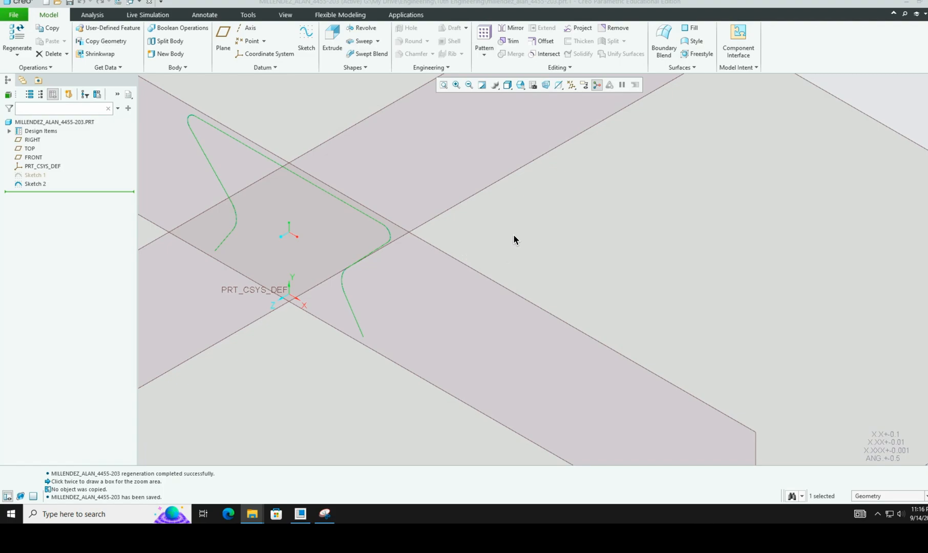
Step: Switch to the textbook PDF and scroll to the Task 5 instructions on page 97
key(ctrl+Left)
scroll(514, 236, up, 4)
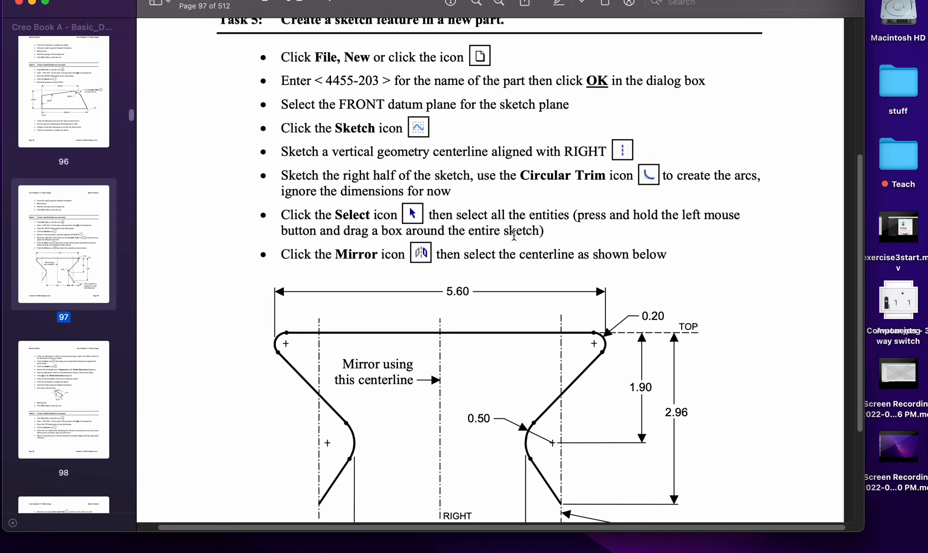
scroll(513, 235, down, 2)
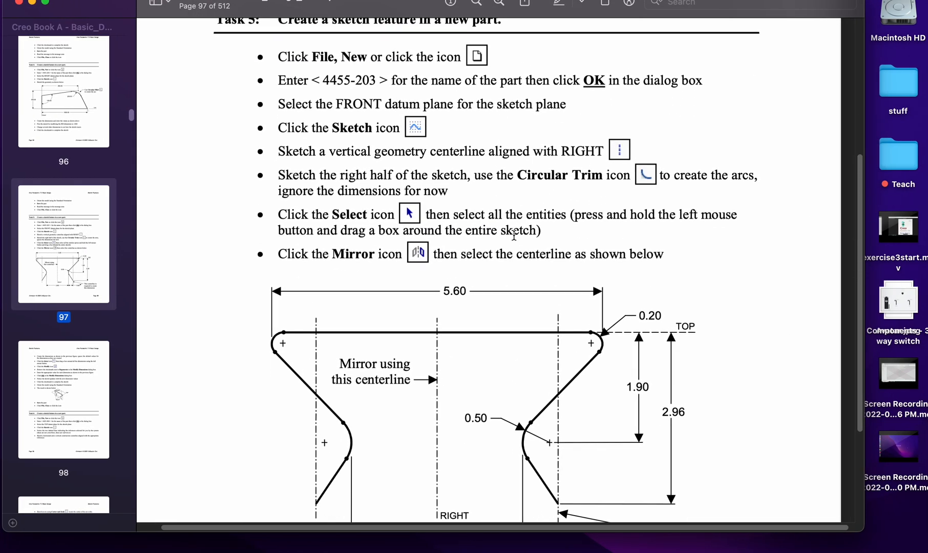